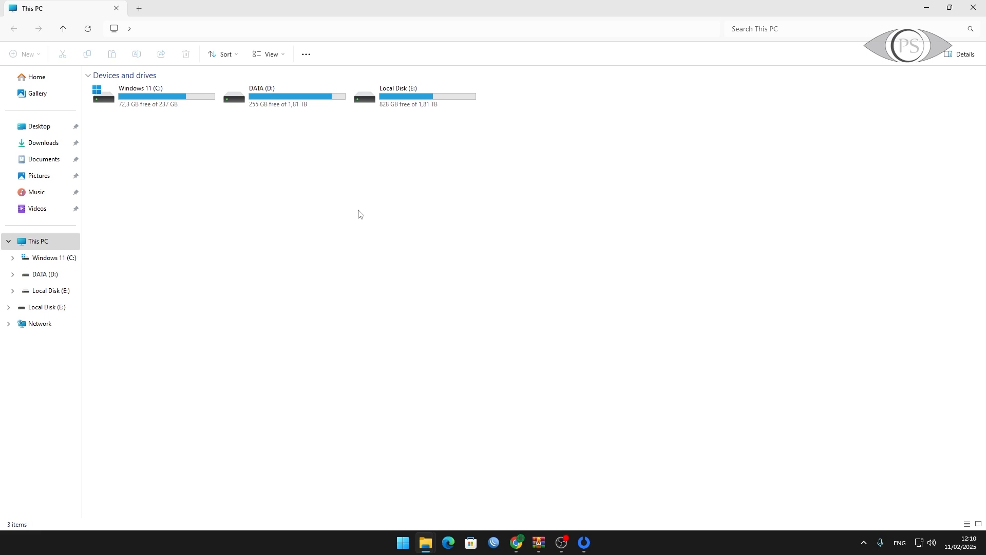
# Open the Default folder under C:\Users\Public\Public Documents\Softouch\EasyWorship
pyautogui.click(66, 259)
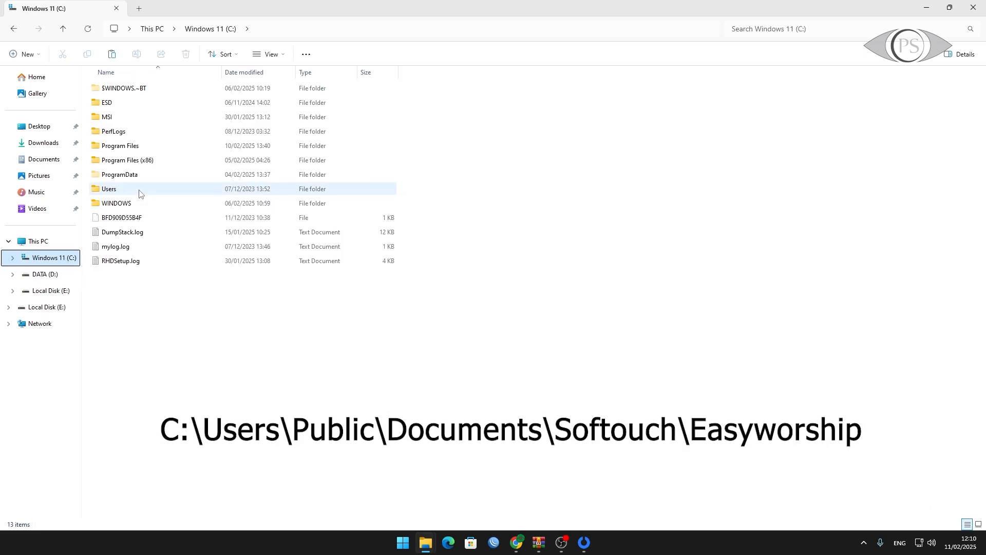
pyautogui.doubleClick(139, 192)
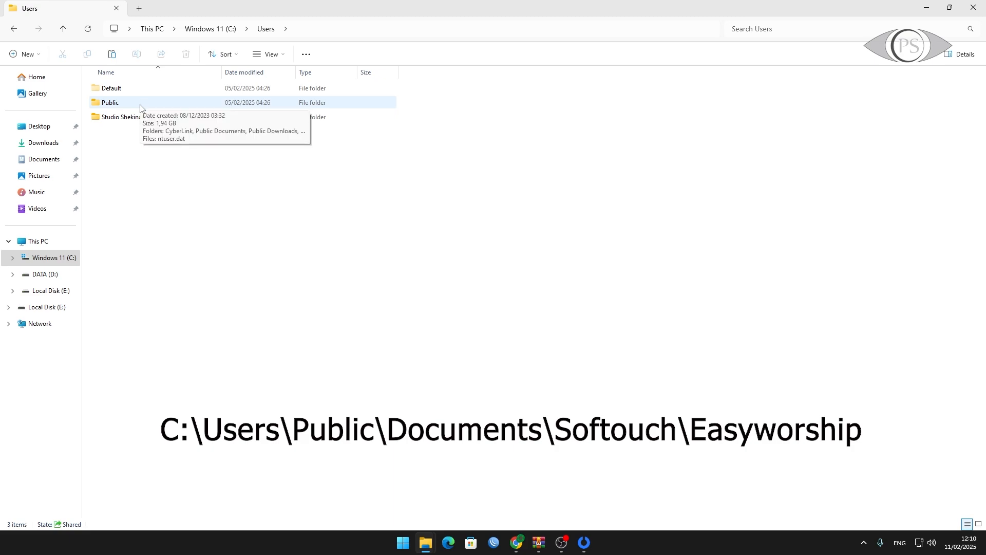
pyautogui.click(142, 116)
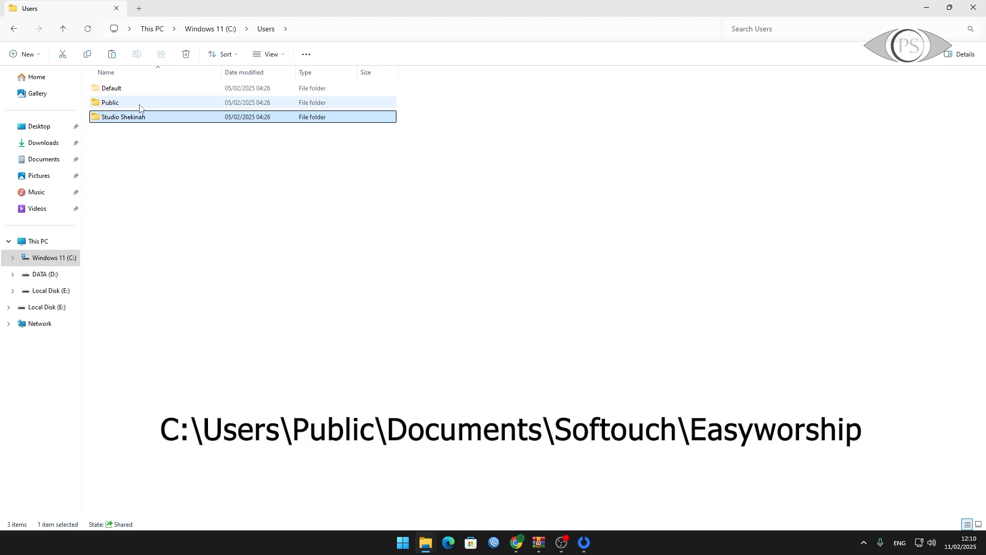
pyautogui.doubleClick(139, 102)
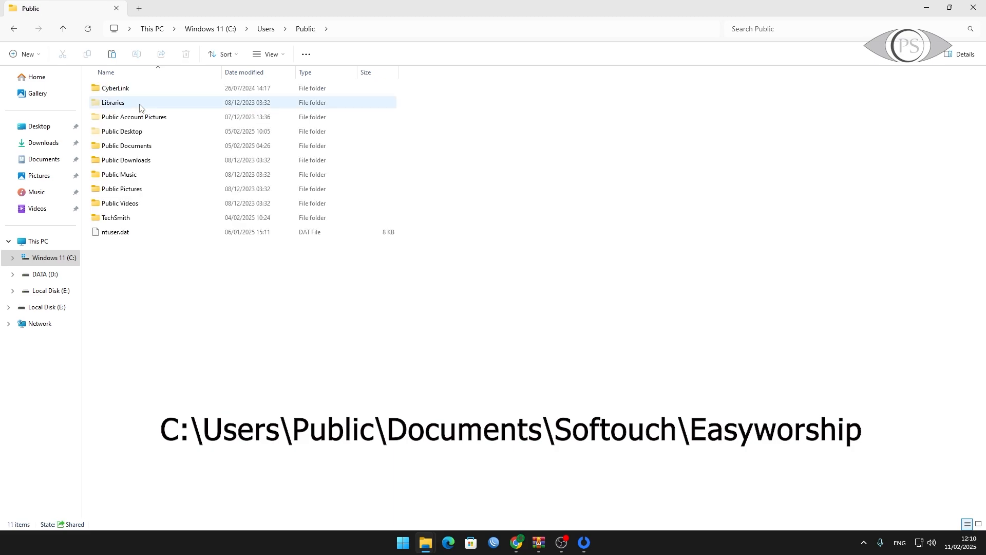
pyautogui.doubleClick(154, 147)
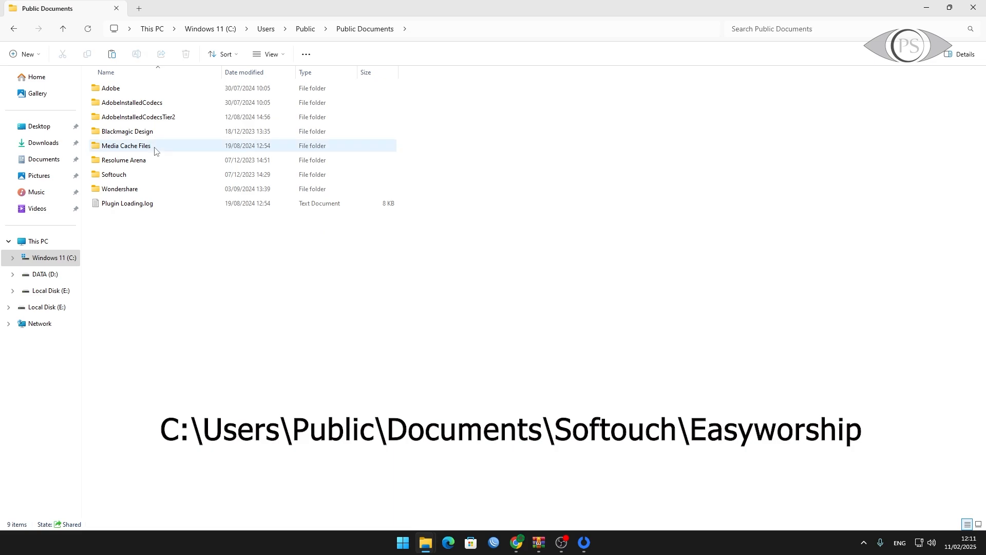
pyautogui.doubleClick(153, 178)
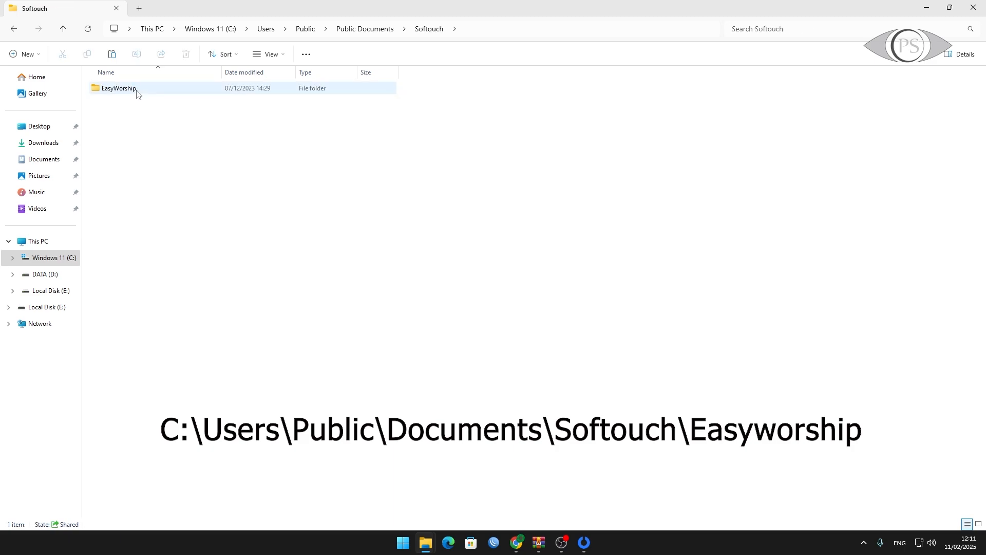
pyautogui.doubleClick(137, 92)
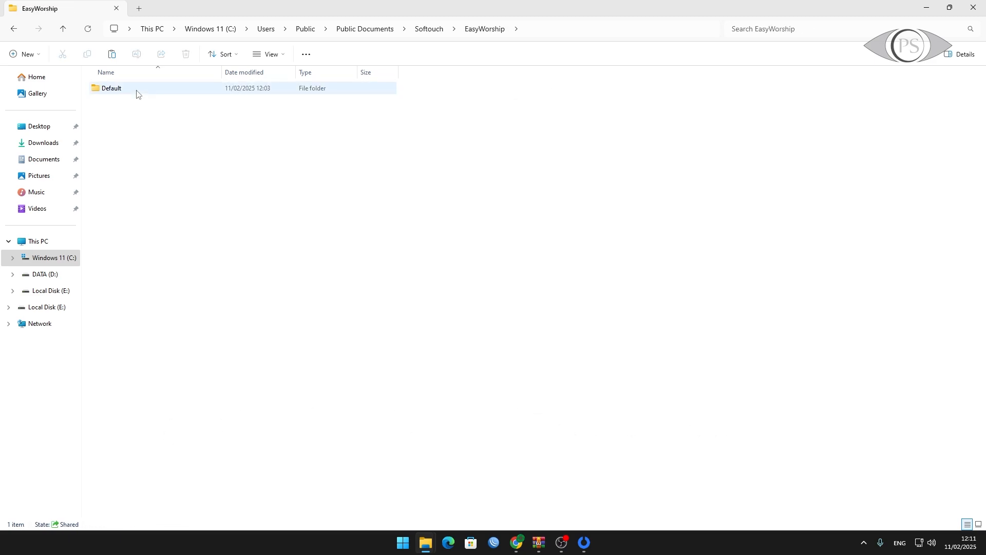
pyautogui.doubleClick(137, 92)
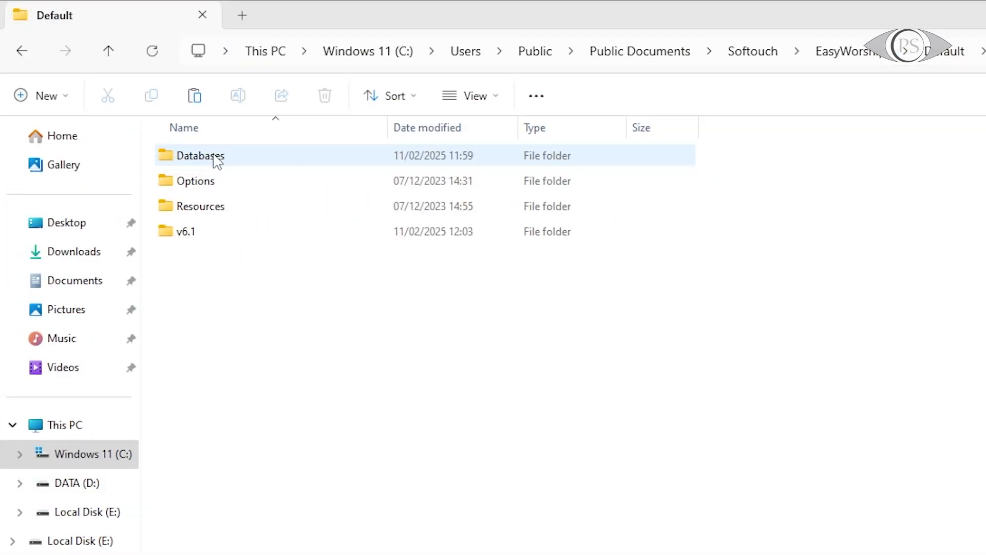
# Select the Databases, Options and Resources folders together, select v6.1 on its own, and clear the selection
pyautogui.moveTo(218, 161)
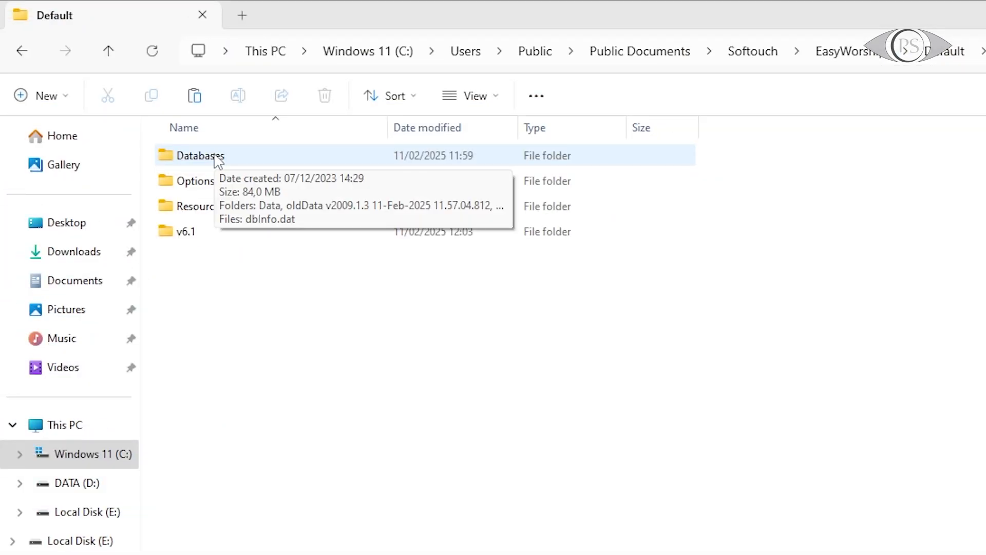
pyautogui.click(218, 162)
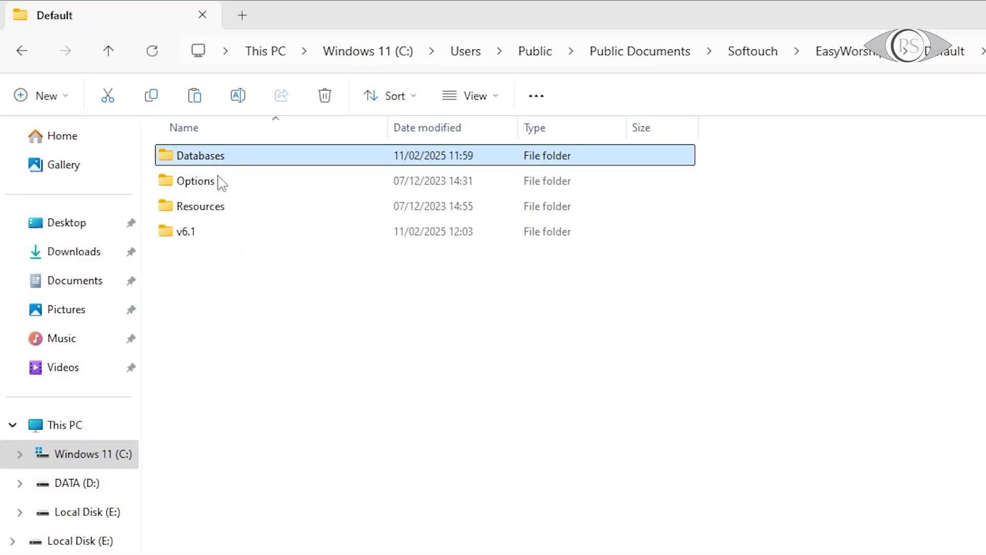
pyautogui.keyDown('shift'); pyautogui.click(222, 210); pyautogui.keyUp('shift')
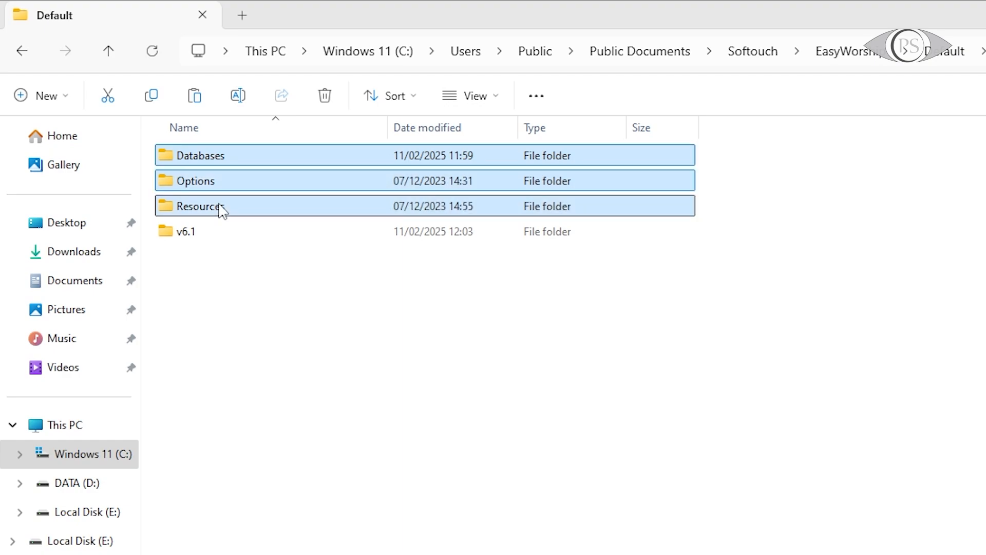
pyautogui.click(777, 216)
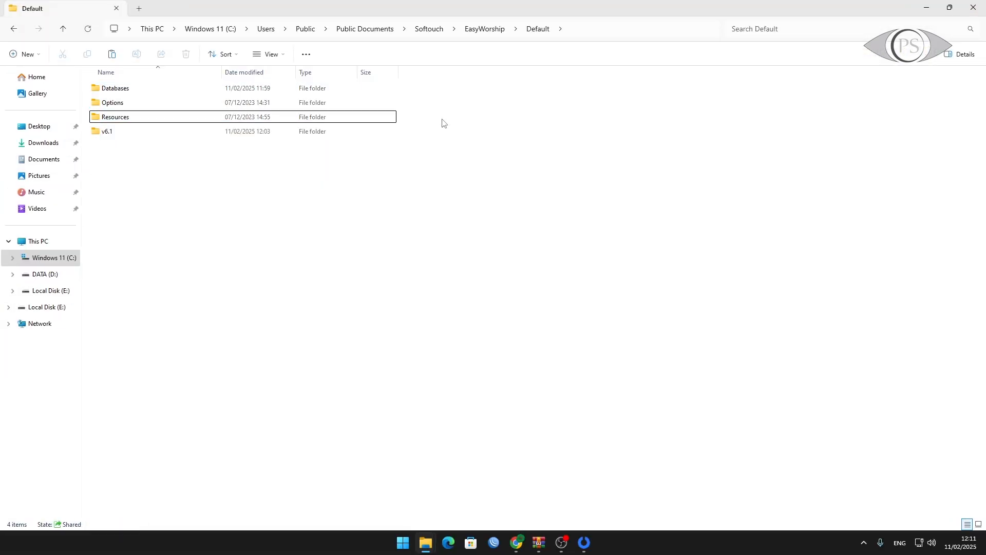
pyautogui.click(137, 137)
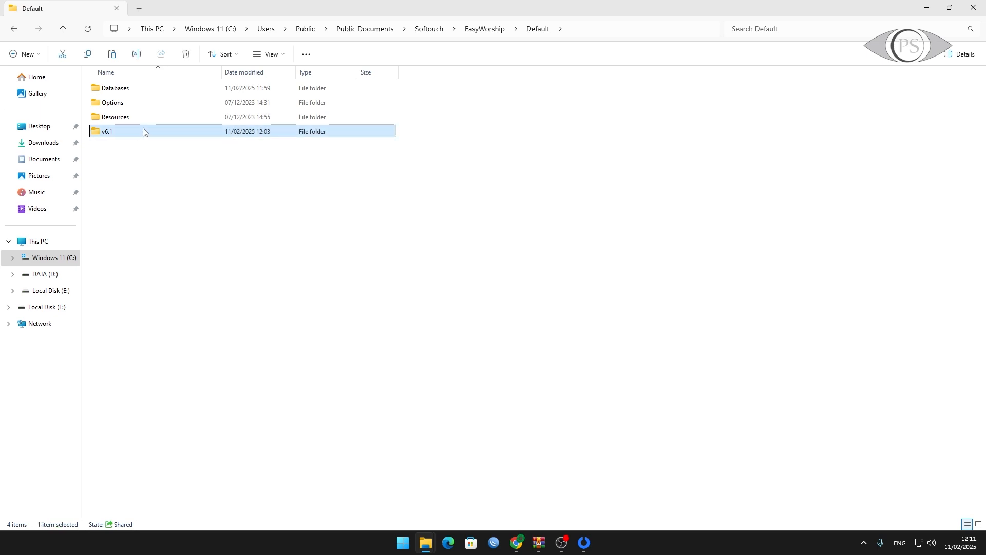
pyautogui.click(392, 230)
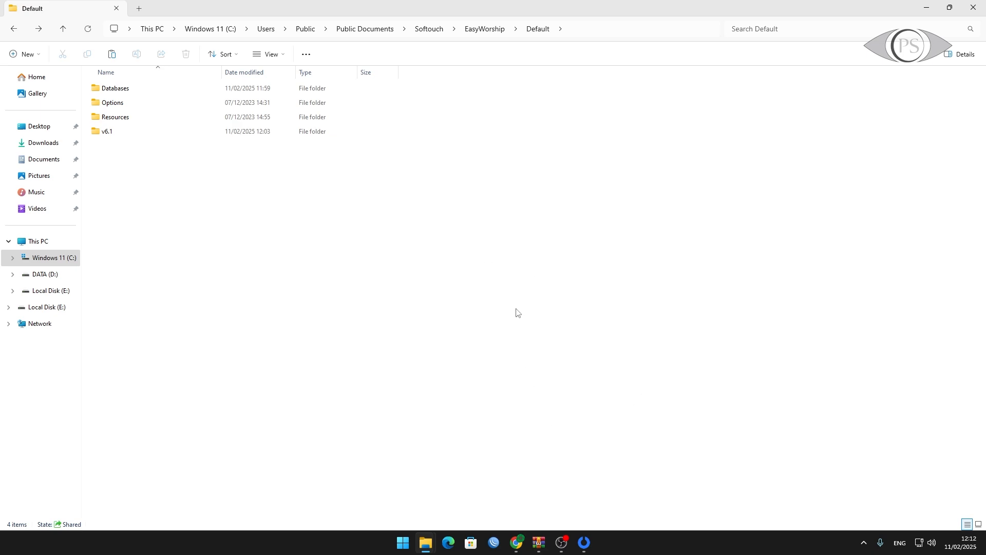
# Switch to WinRAR and reopen the archive Database lagu EasyWorship 2009.rar from D:\Download\Compressed
pyautogui.moveTo(542, 551)
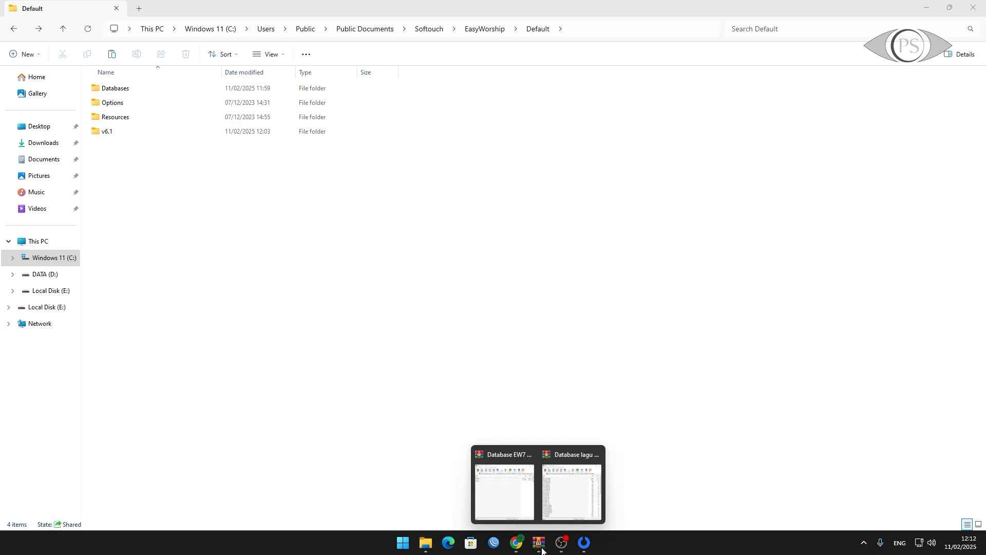
pyautogui.click(560, 509)
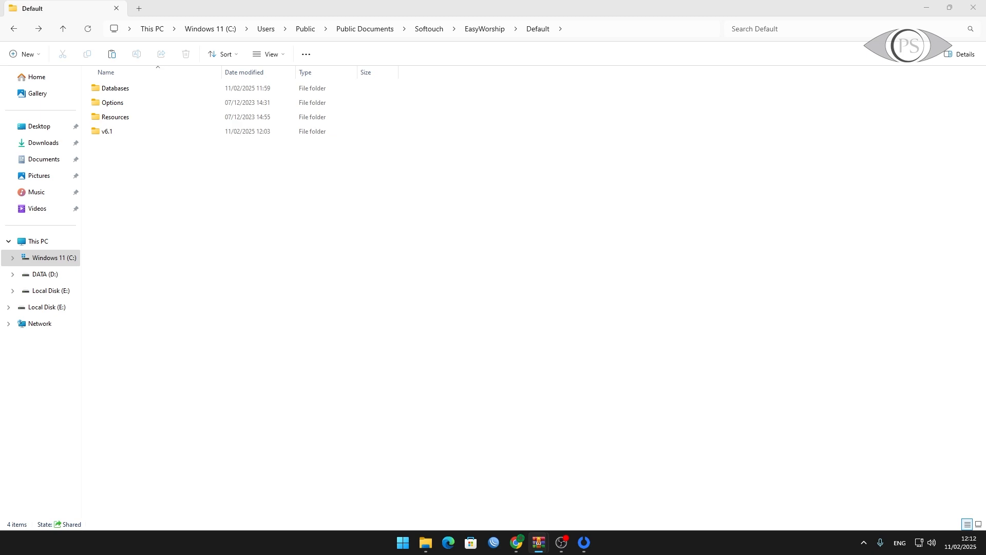
pyautogui.moveTo(985, 81); pyautogui.dragTo(711, 81)
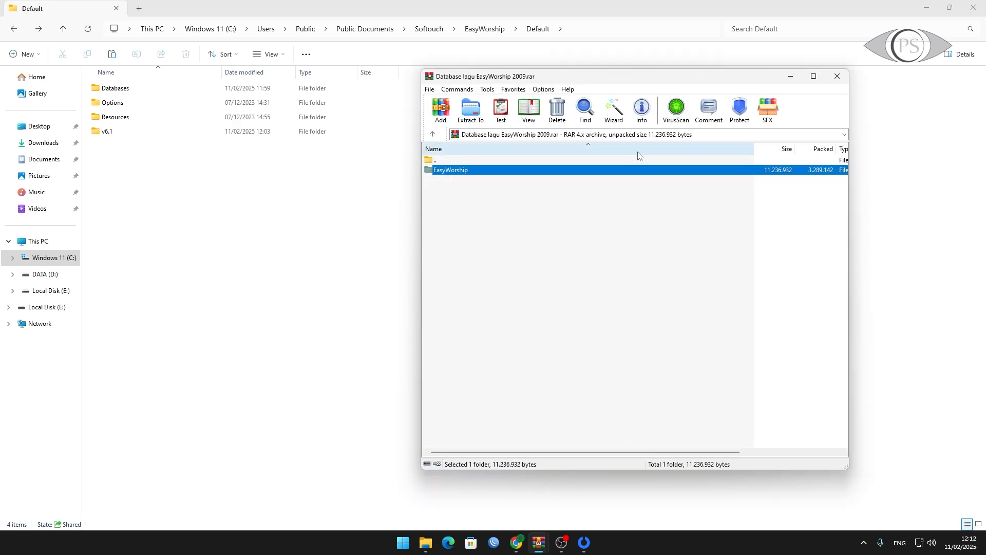
pyautogui.doubleClick(435, 159)
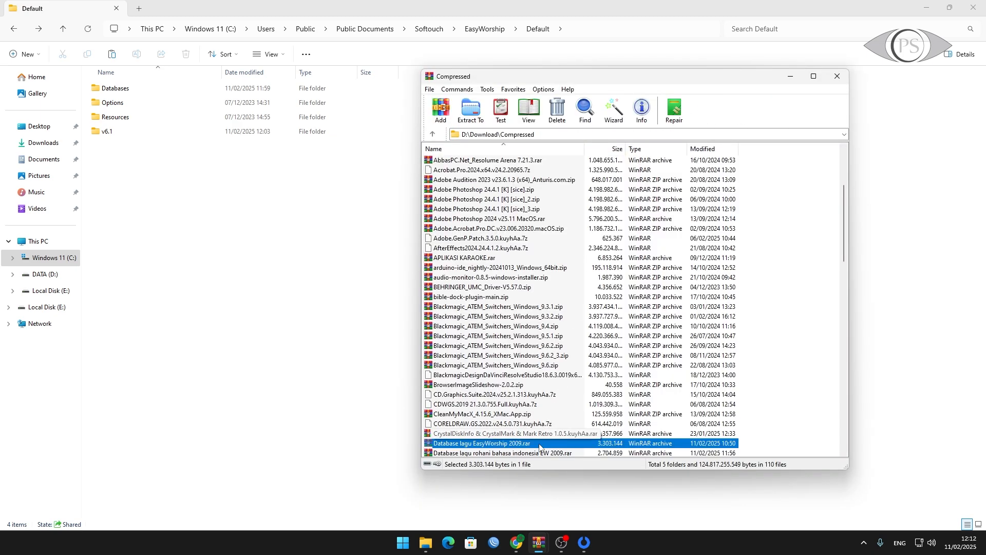
pyautogui.doubleClick(539, 444)
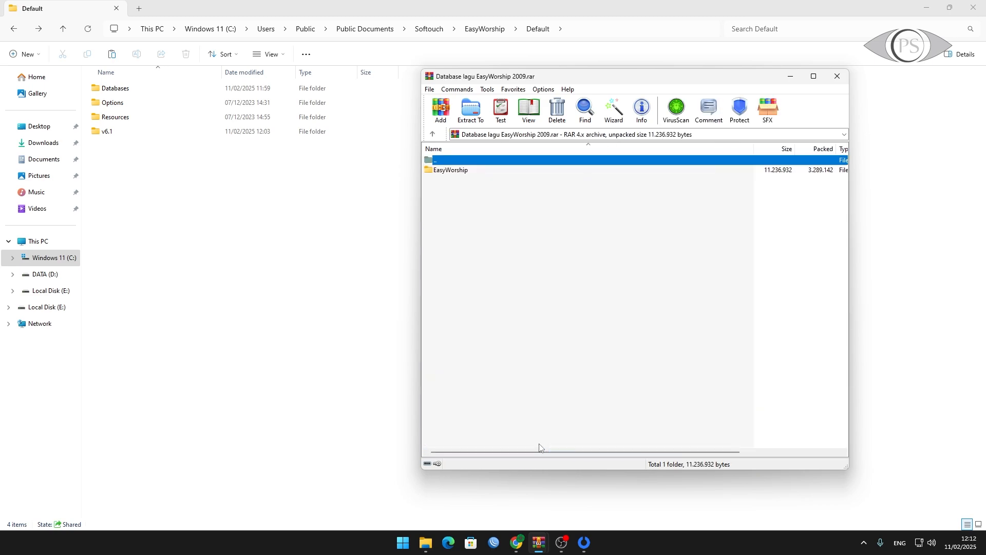
# Open the archive's EasyWorship\Default folder and select Databases, Options and Resources
pyautogui.doubleClick(483, 171)
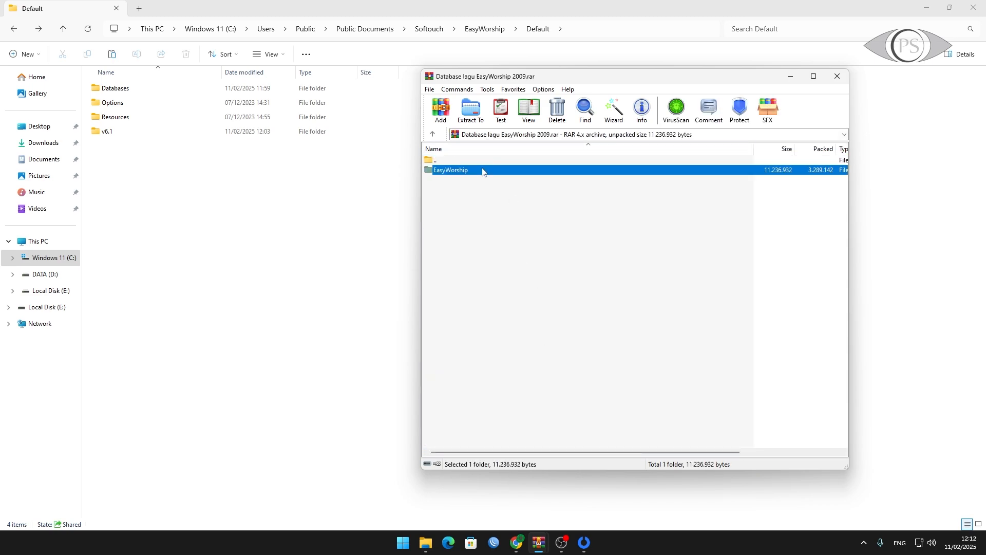
pyautogui.click(483, 171)
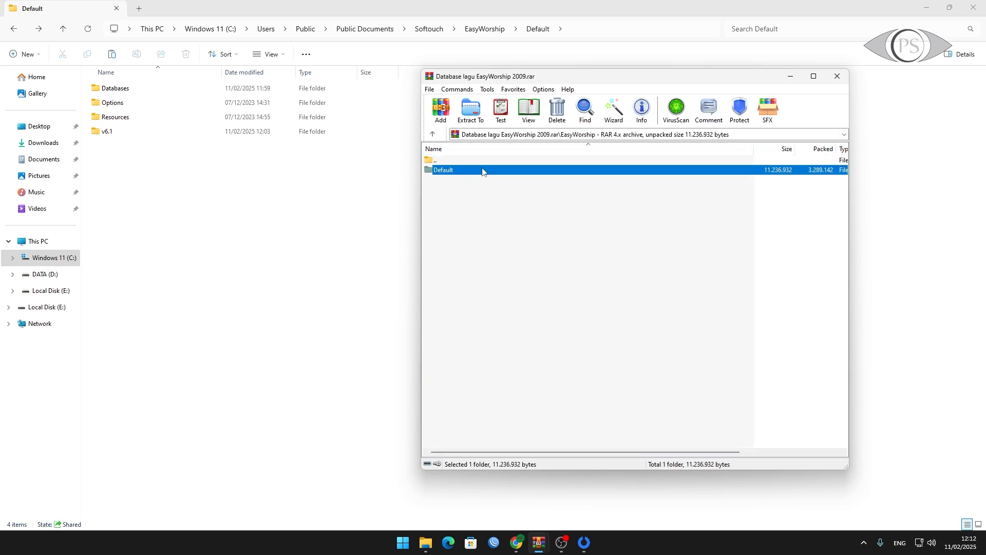
pyautogui.doubleClick(483, 170)
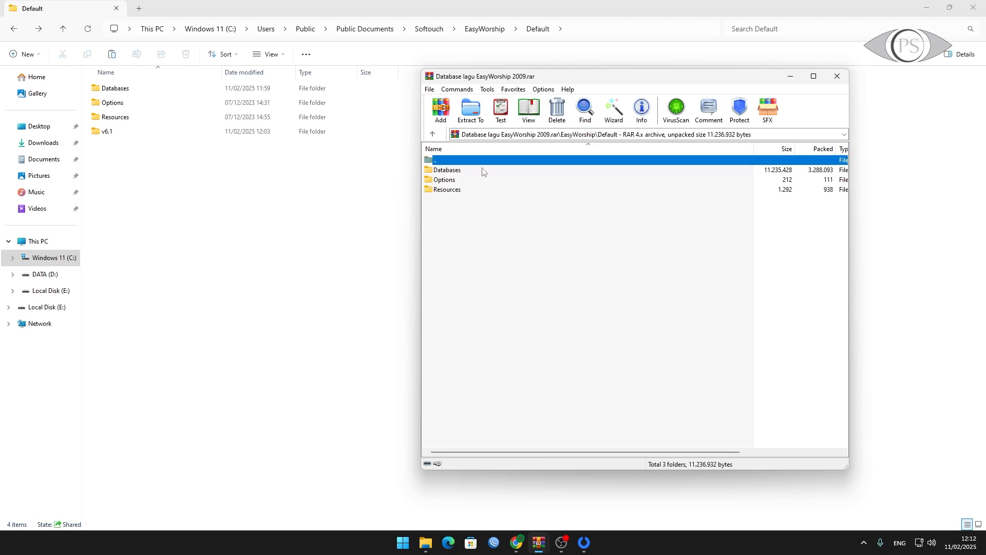
pyautogui.moveTo(489, 209); pyautogui.dragTo(450, 175)
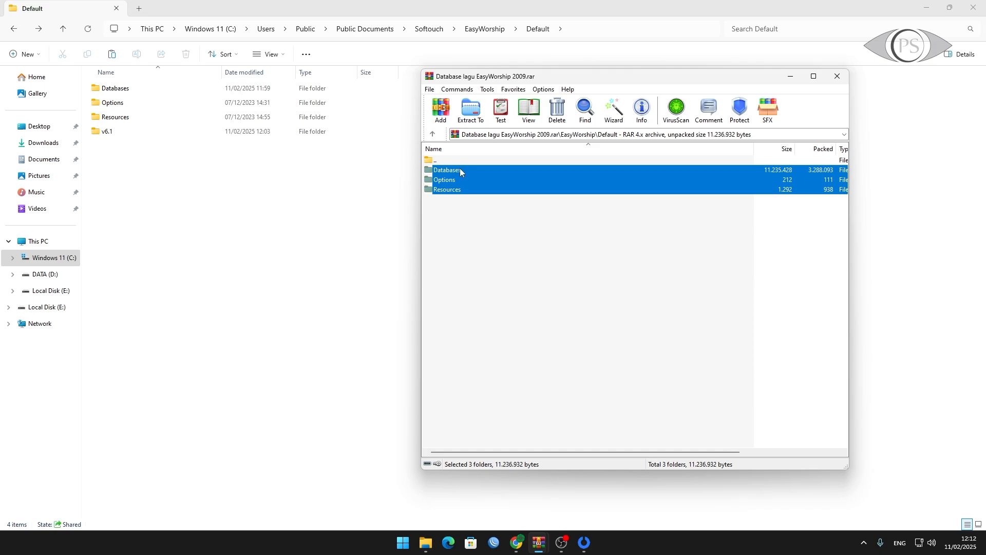
# Reopen EasyWorship's Default folder in File Explorer and arrange it side by side with the WinRAR archive window
pyautogui.click(497, 29)
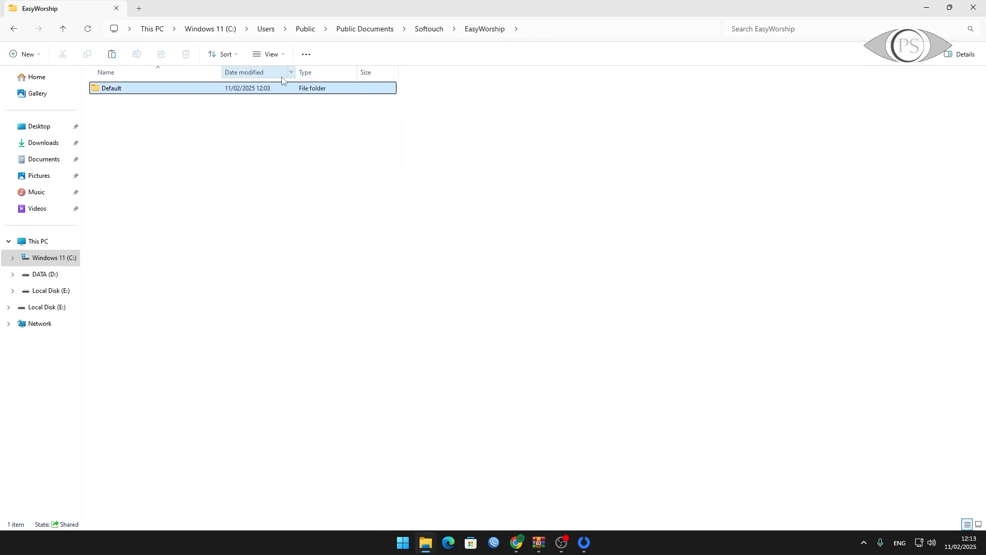
pyautogui.doubleClick(159, 90)
pyautogui.moveTo(539, 543)
pyautogui.click(560, 478)
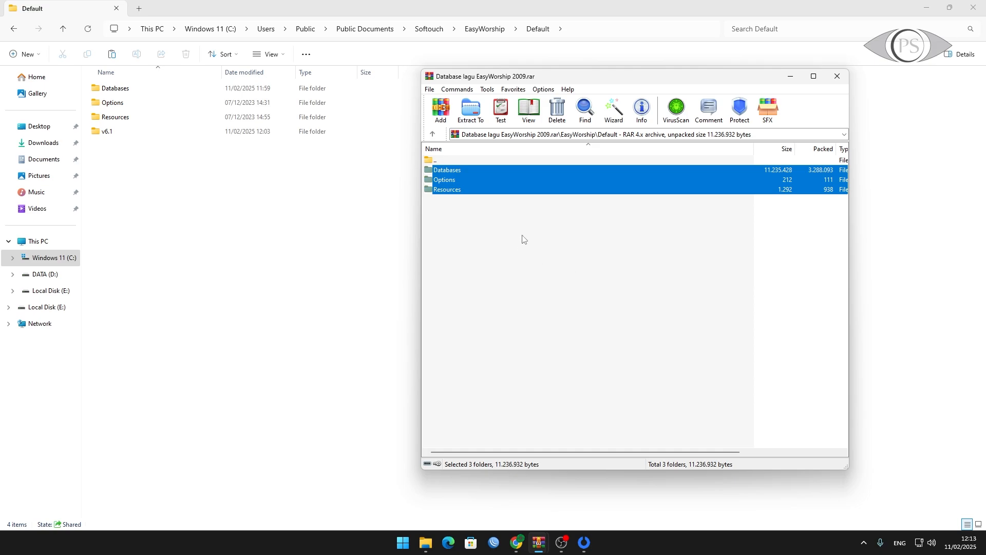
pyautogui.click(484, 248)
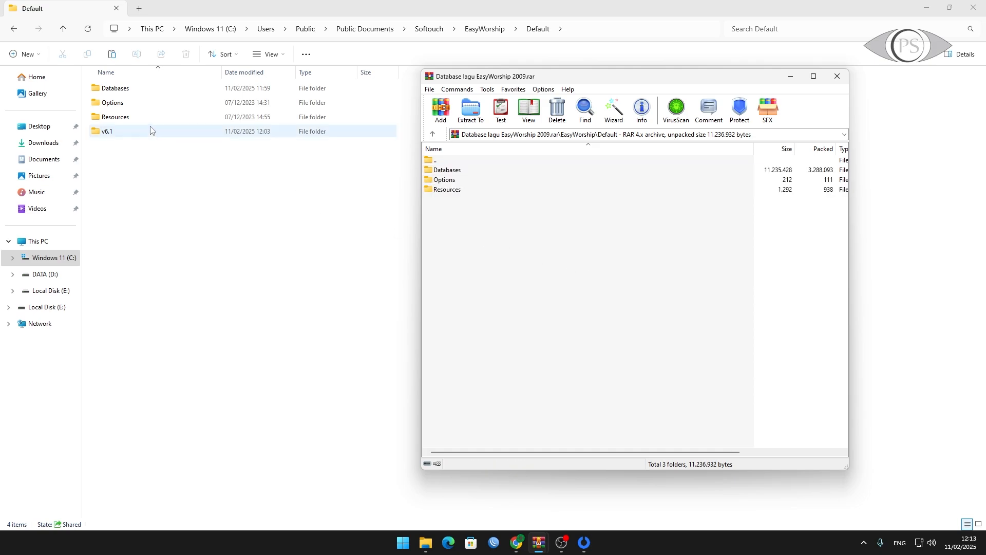
pyautogui.click(567, 13)
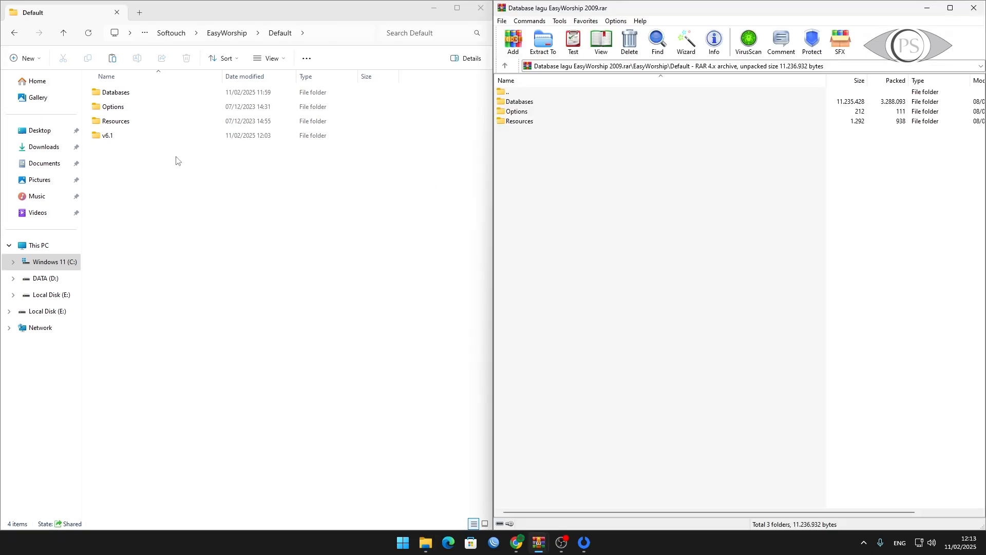
# Open the Resources\Videos folder of the installed EasyWorship data in File Explorer to examine its video files
pyautogui.click(160, 125)
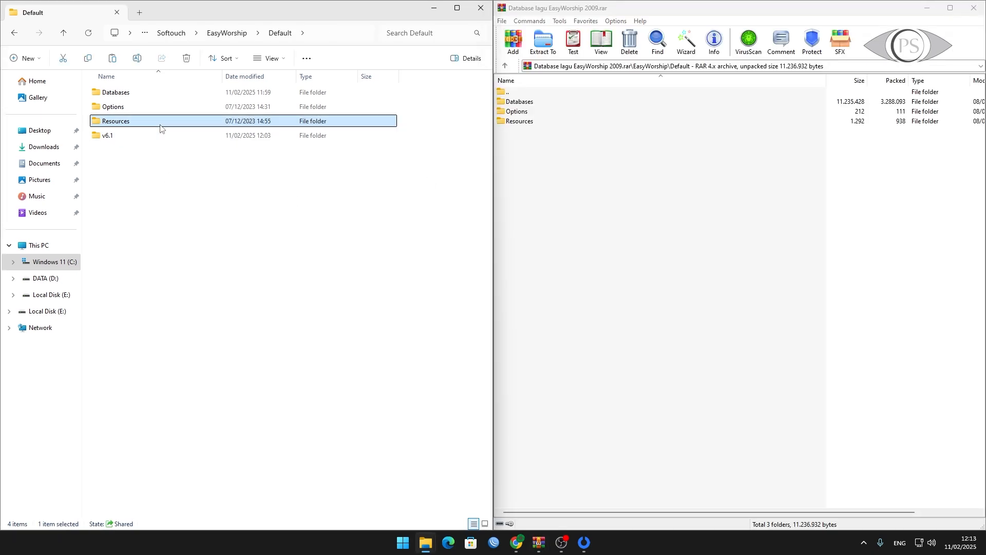
pyautogui.doubleClick(160, 128)
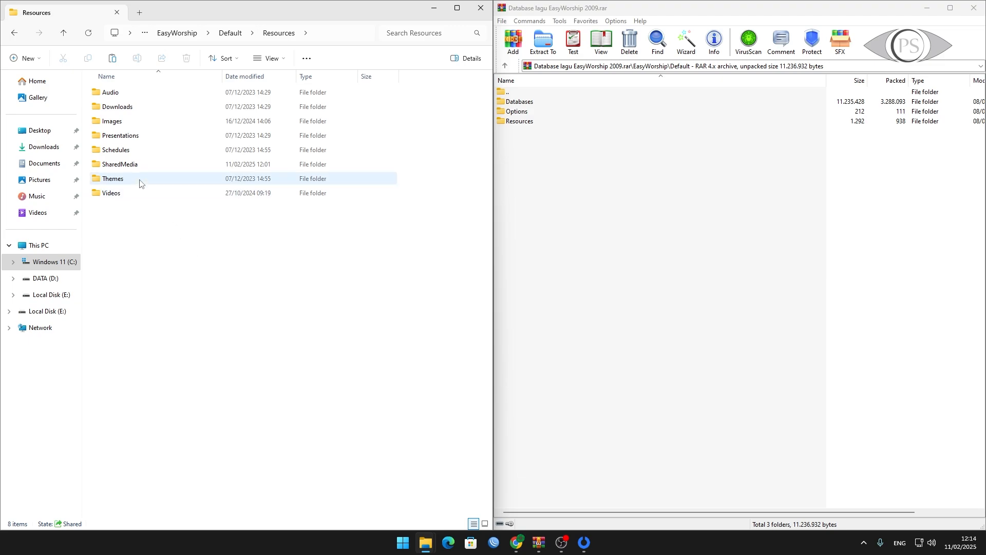
pyautogui.doubleClick(151, 193)
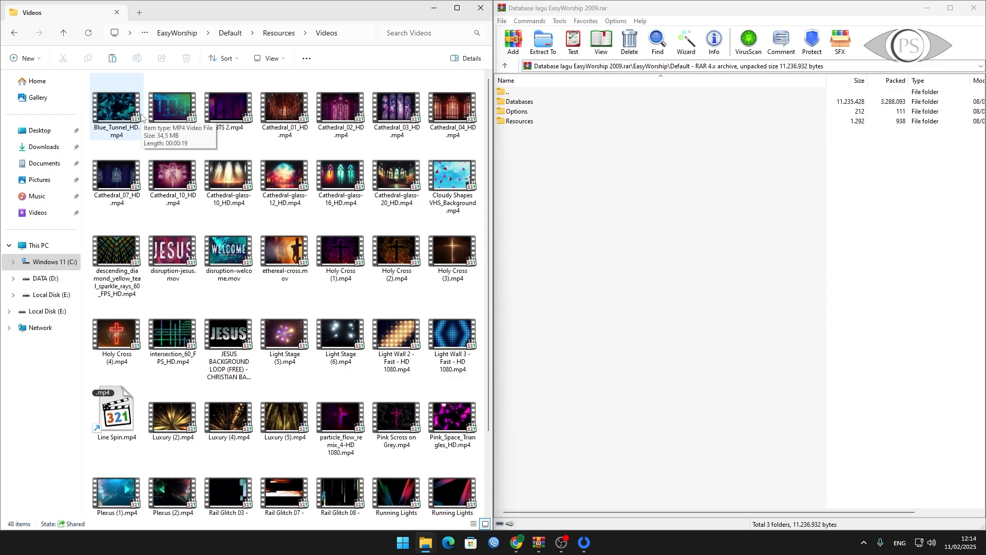
# Open the Resources\Videos folder inside the WinRAR archive to compare its contents with the installed one
pyautogui.moveTo(578, 157); pyautogui.dragTo(525, 105)
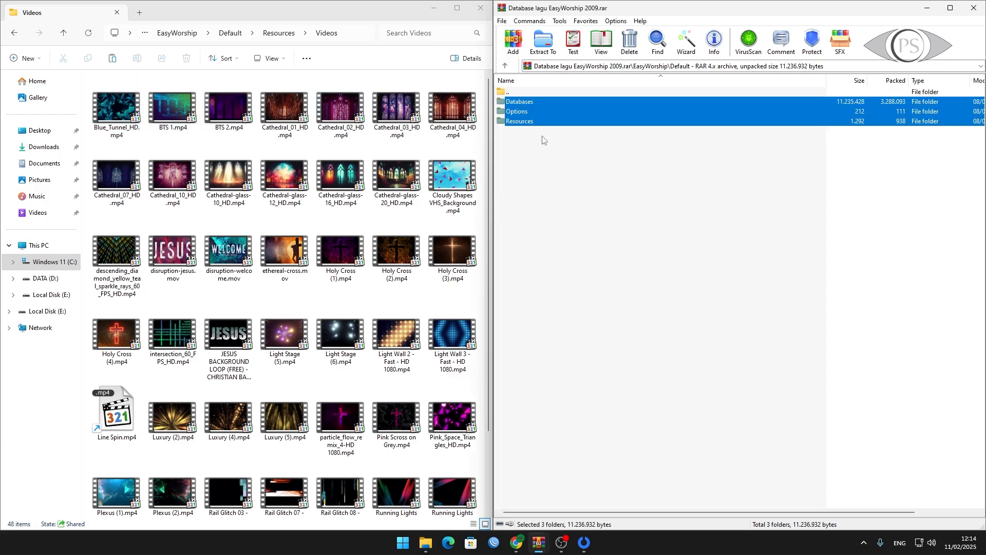
pyautogui.click(552, 159)
pyautogui.doubleClick(530, 122)
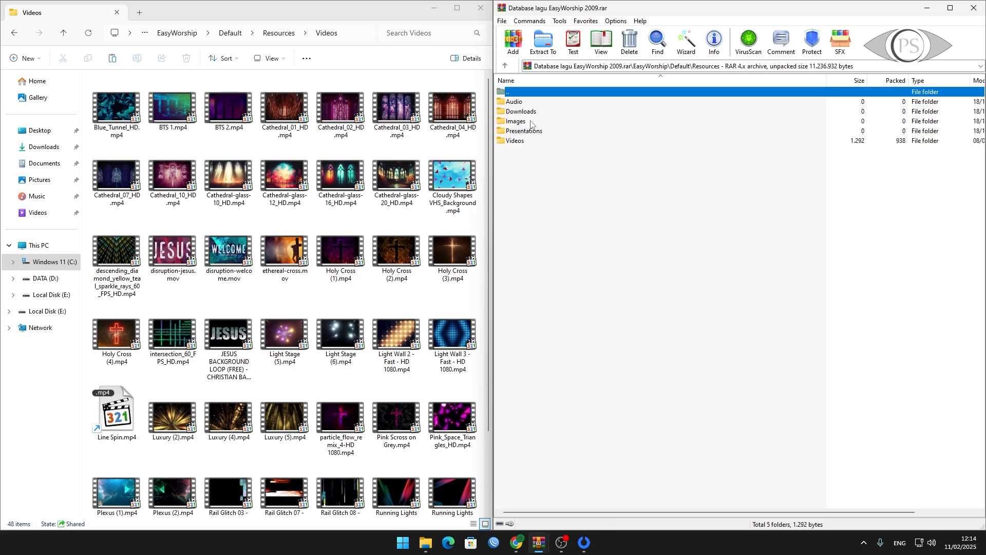
pyautogui.doubleClick(529, 141)
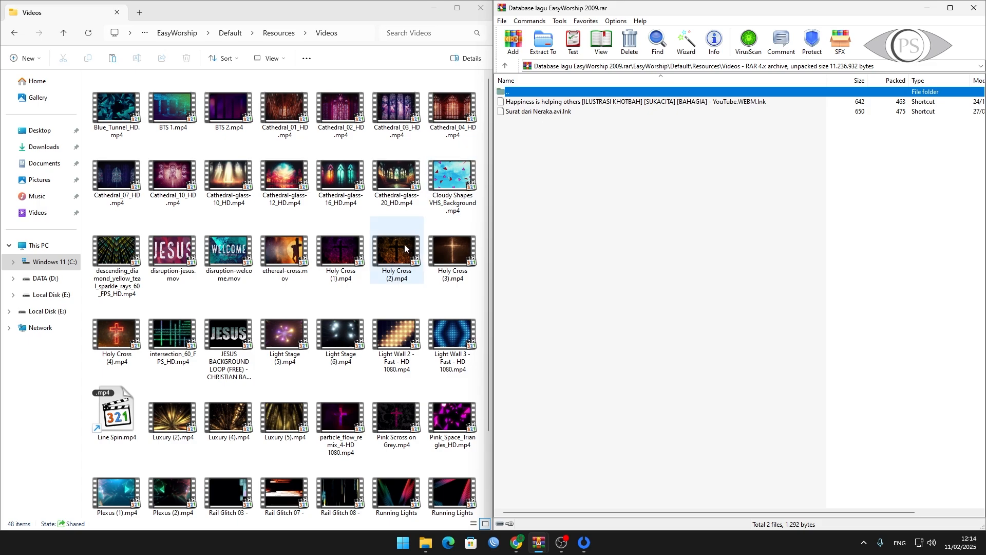
# Try to open the Line Spin.mp4 shortcut in the installed Videos folder and decline deleting it
pyautogui.click(112, 431)
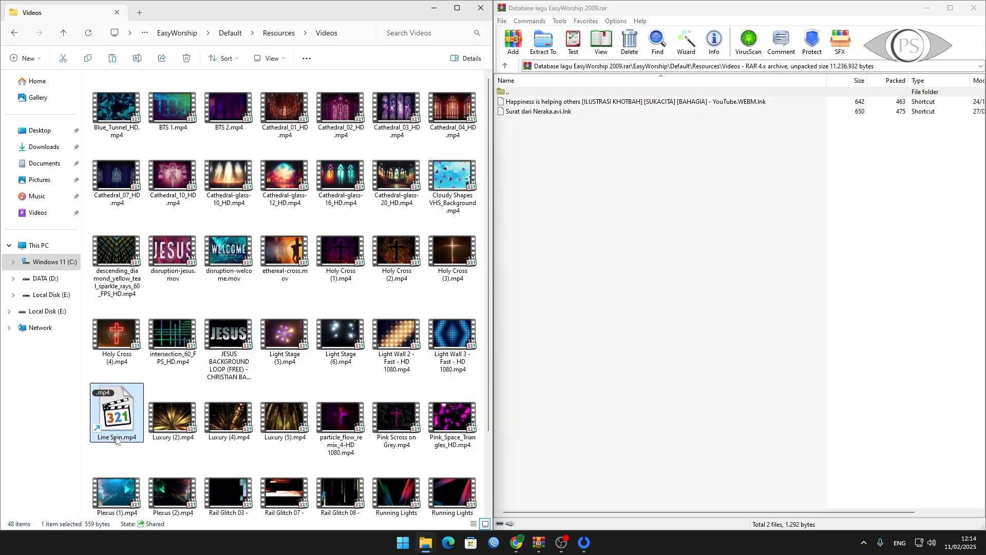
pyautogui.doubleClick(118, 415)
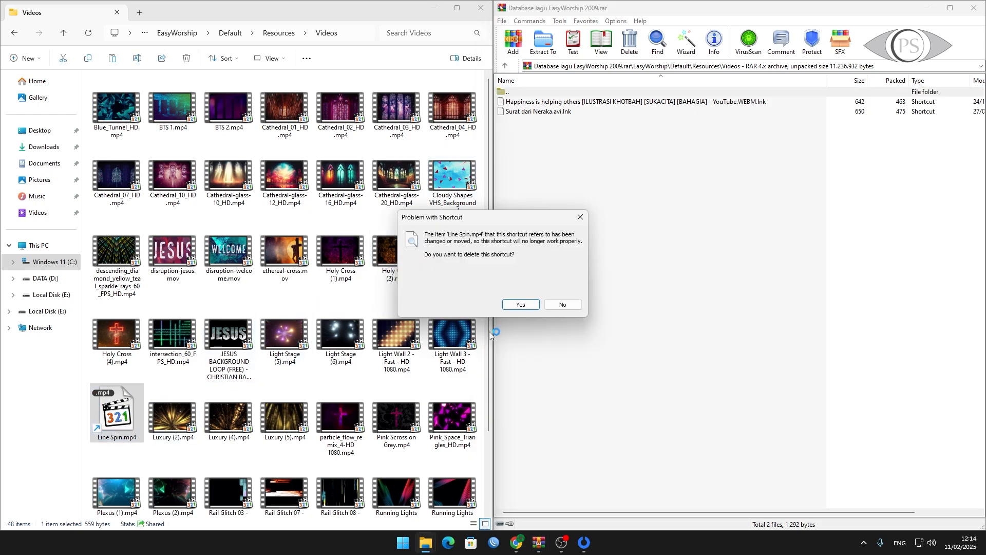
pyautogui.click(560, 305)
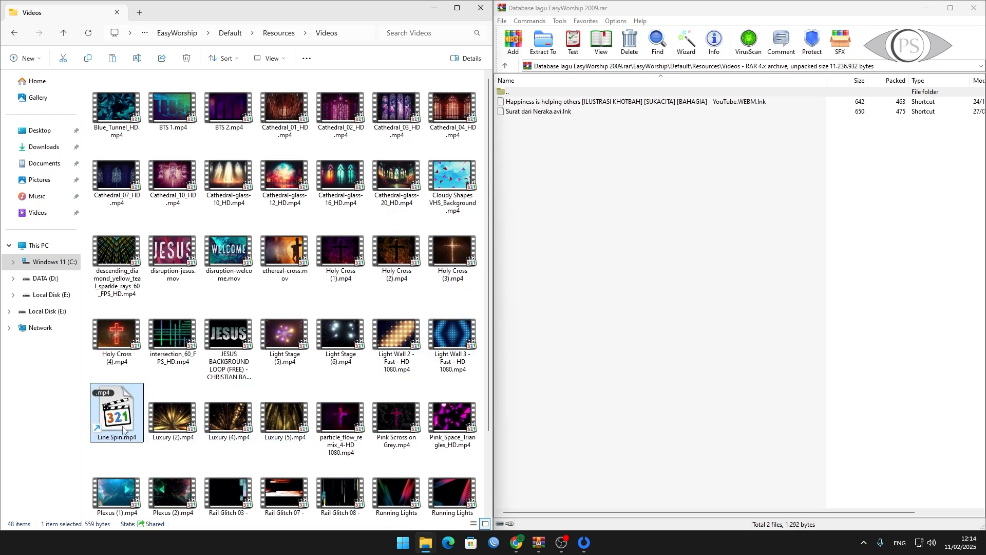
pyautogui.moveTo(123, 428)
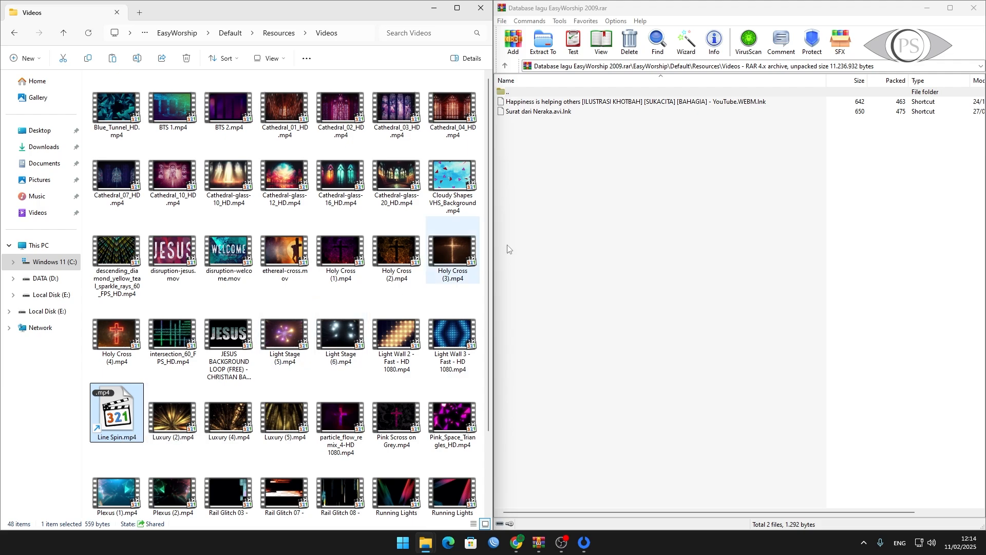
# Return both the WinRAR archive and File Explorer from Resources\Videos to their Default folders
pyautogui.doubleClick(527, 94)
pyautogui.doubleClick(527, 94)
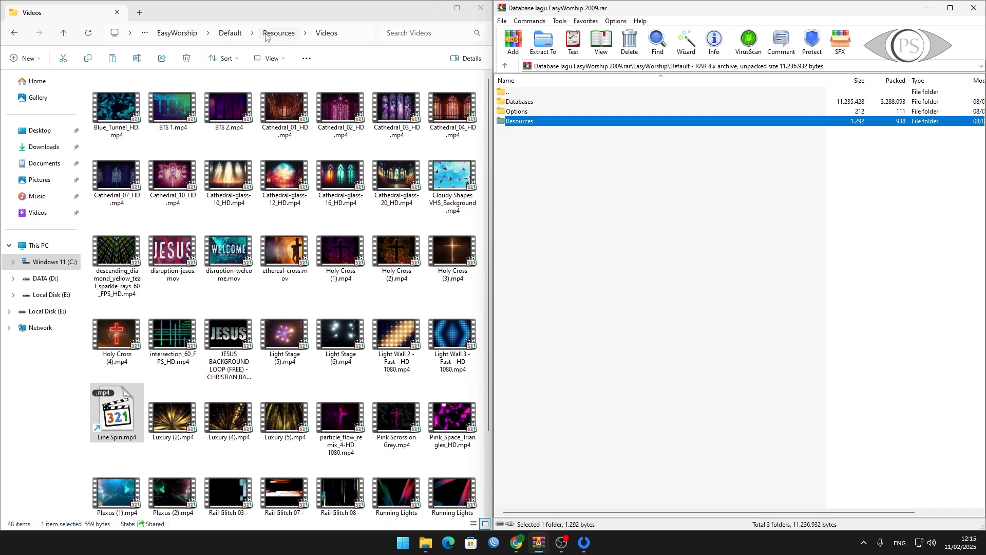
pyautogui.click(230, 33)
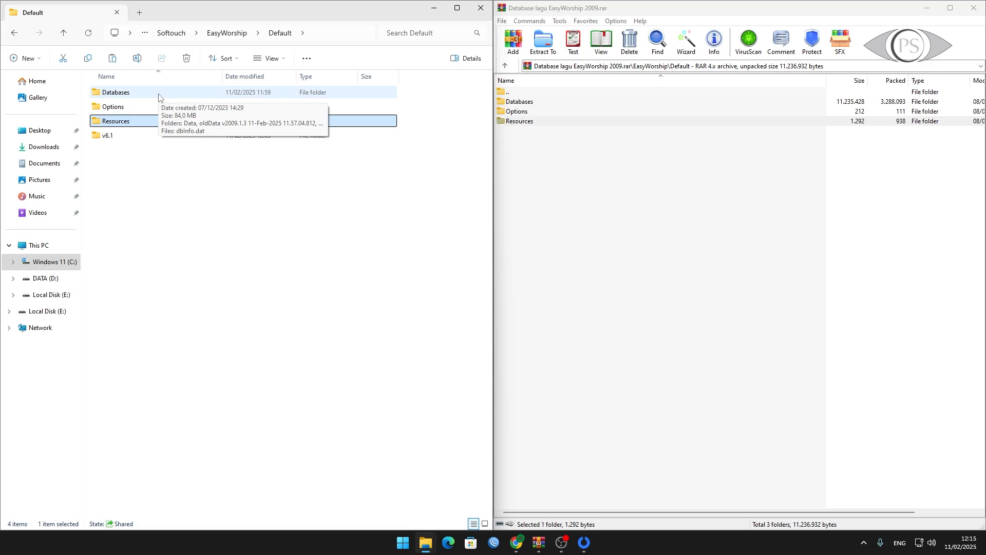
# Go back to the Softouch folder in File Explorer and open EasyWorship\Default\Databases\Data
pyautogui.click(235, 33)
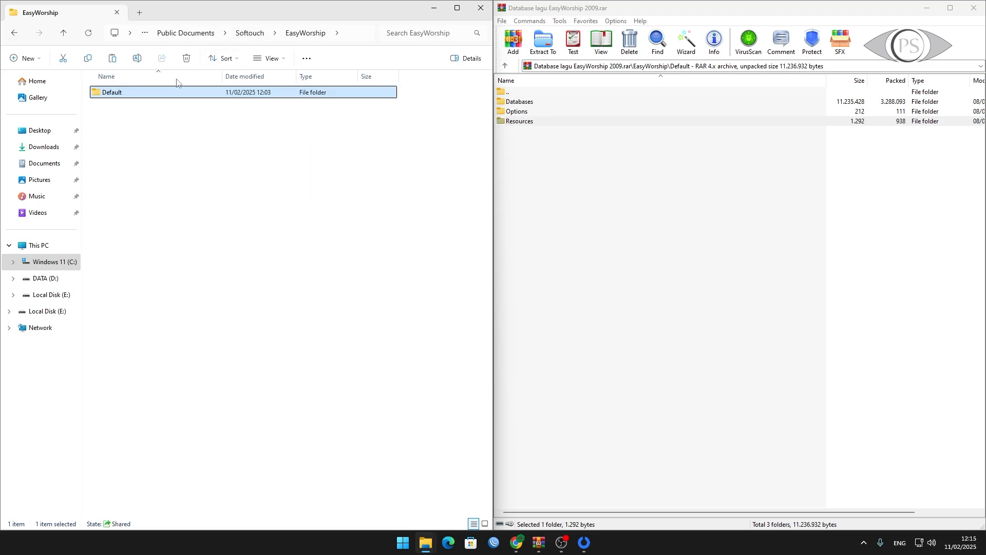
pyautogui.click(244, 37)
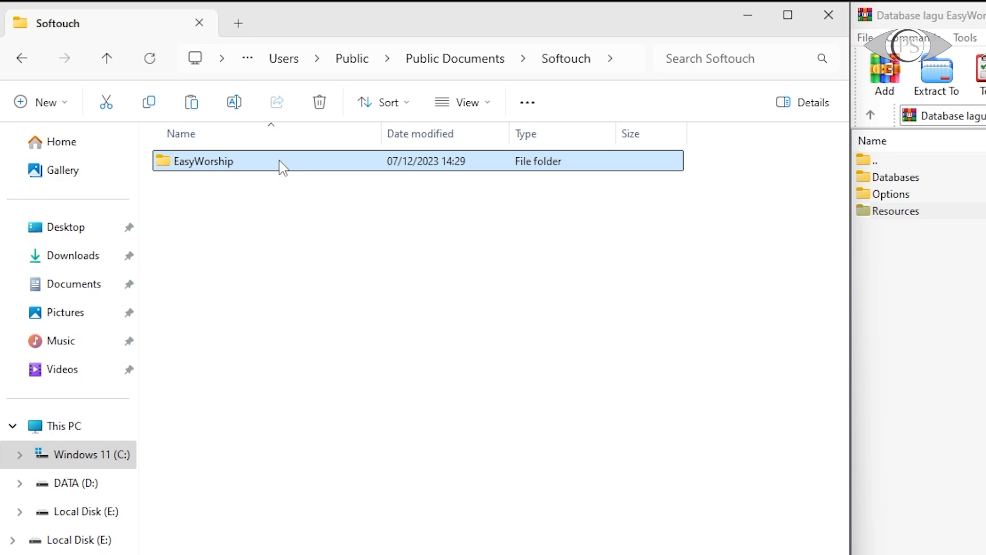
pyautogui.doubleClick(280, 163)
pyautogui.doubleClick(281, 162)
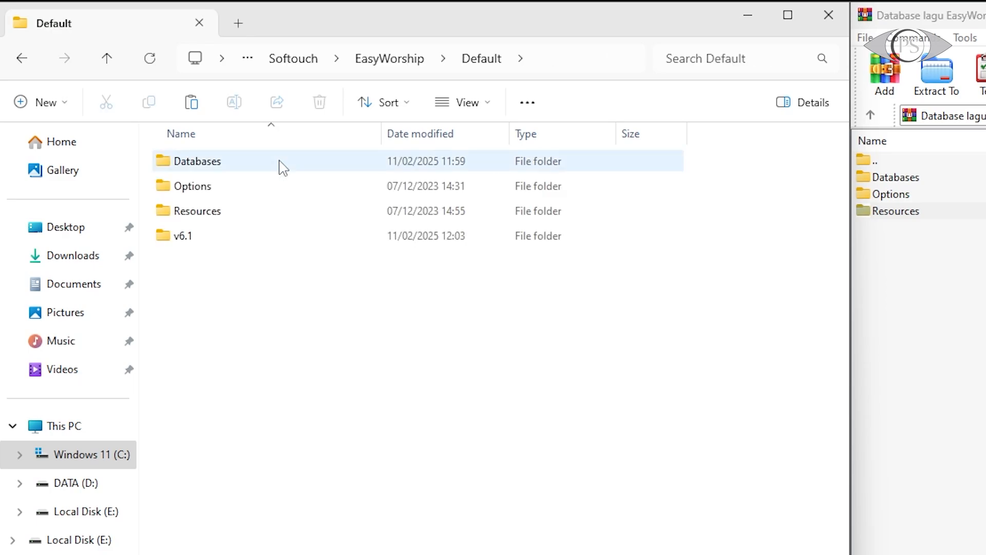
pyautogui.doubleClick(280, 162)
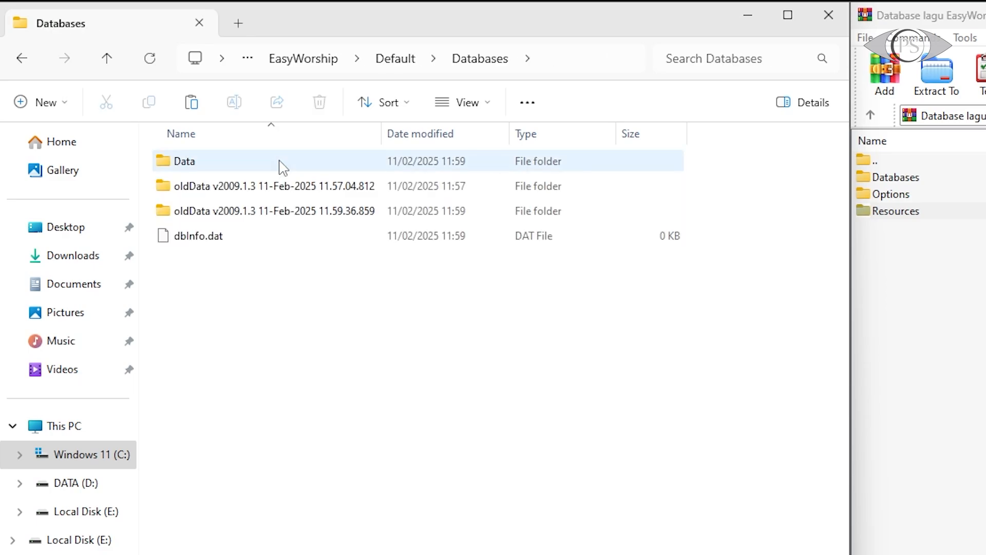
pyautogui.doubleClick(282, 164)
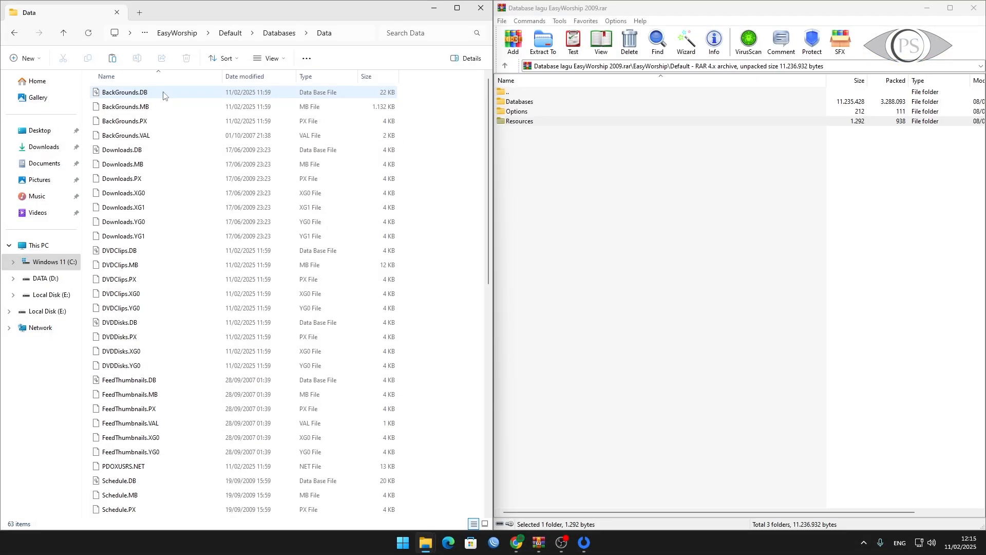
# Open the Databases\Data folder inside the WinRAR archive
pyautogui.click(591, 234)
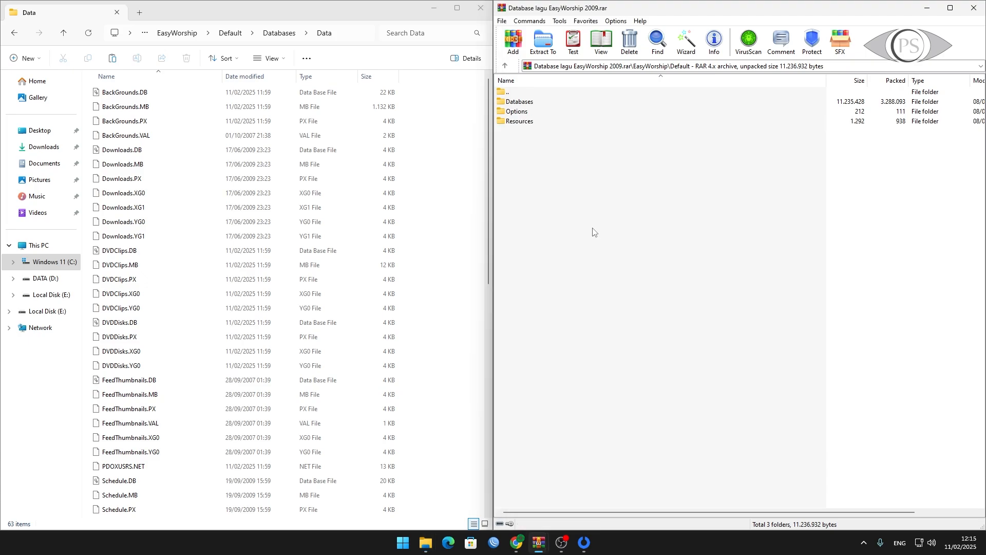
pyautogui.click(552, 105)
pyautogui.doubleClick(552, 102)
pyautogui.doubleClick(552, 102)
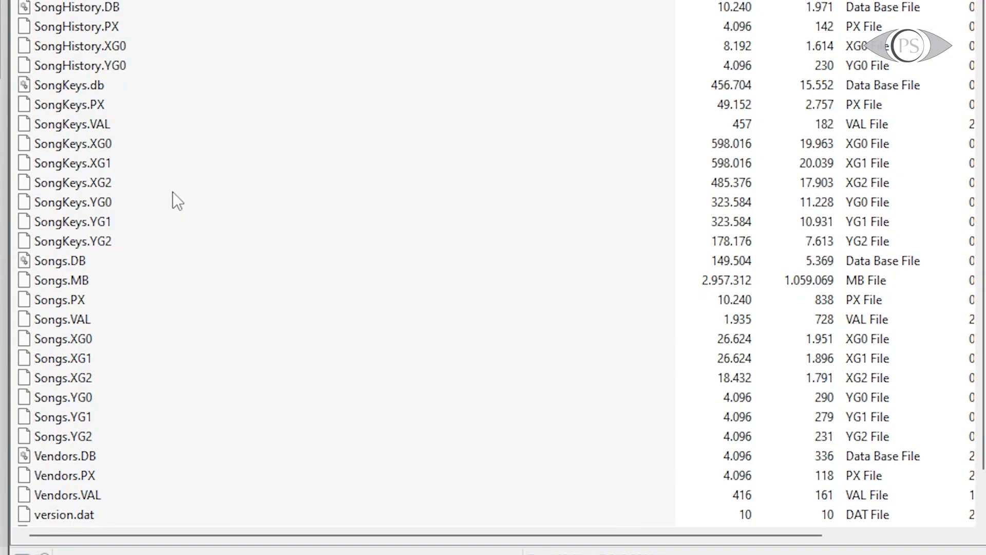
# Select SongKeys.db, Songs.DB and Songs.MB in the archive's Data folder
pyautogui.click(156, 85)
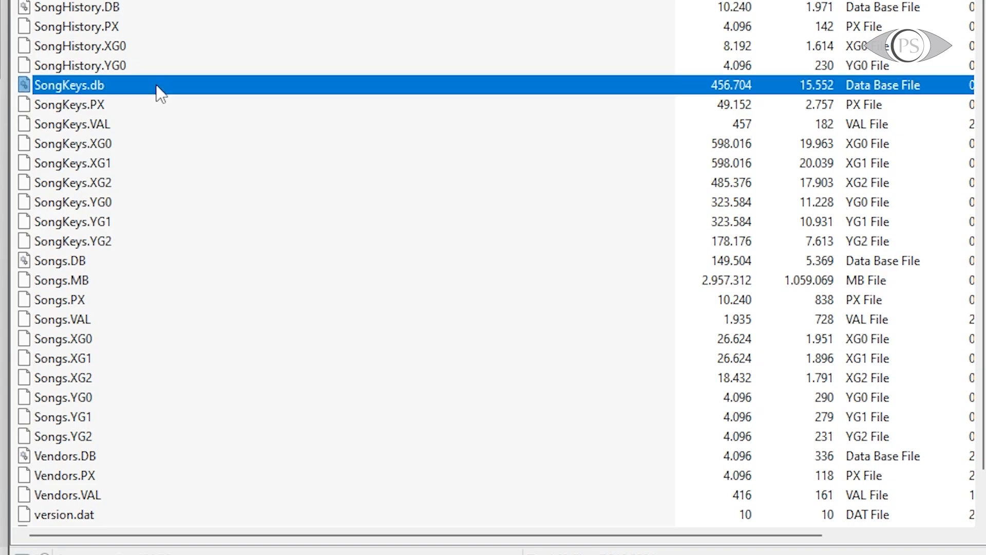
pyautogui.keyDown('ctrl'); pyautogui.click(102, 261); pyautogui.keyUp('ctrl')
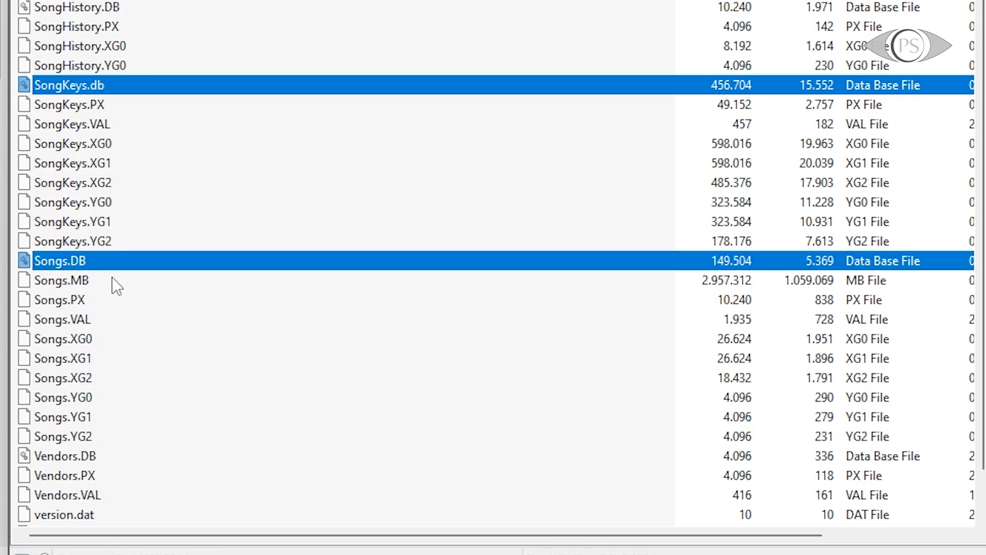
pyautogui.keyDown('ctrl'); pyautogui.click(113, 281); pyautogui.keyUp('ctrl')
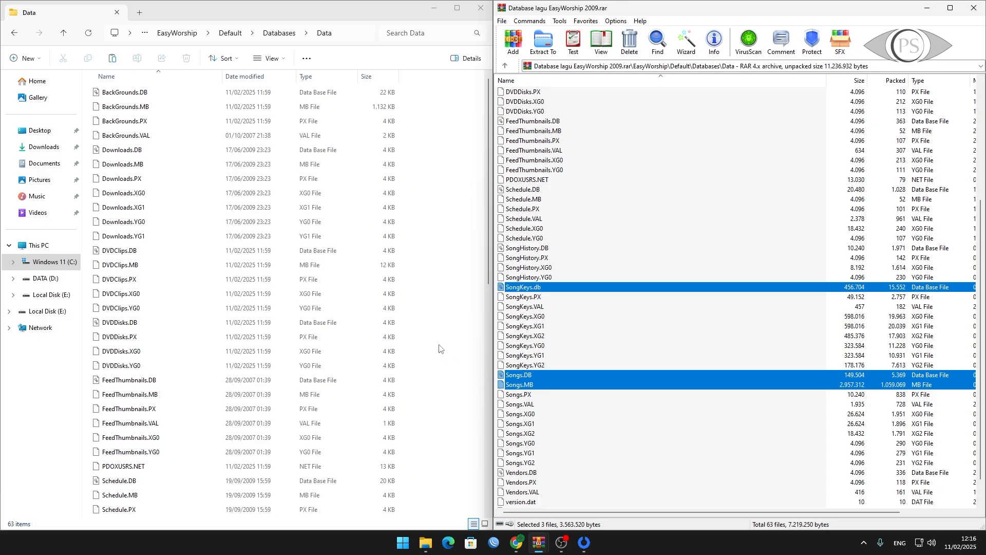
# Launch EasyWorship 2009 to check its current song list, and close it
pyautogui.click(329, 12)
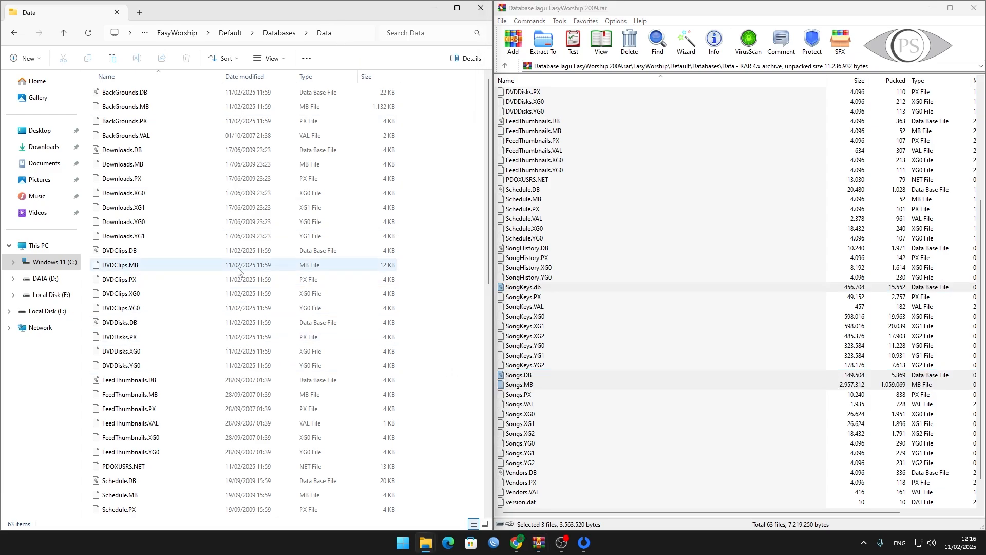
pyautogui.press('super')
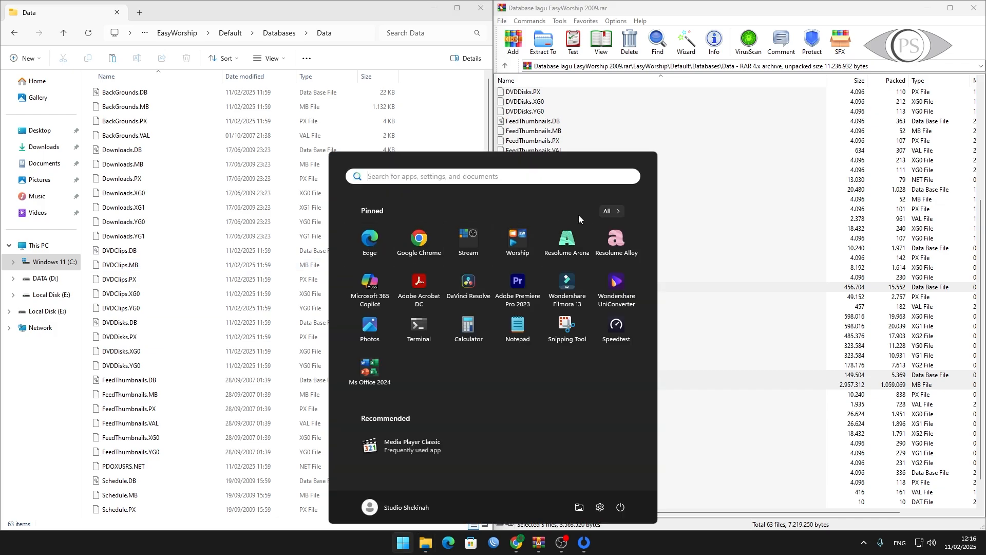
pyautogui.click(517, 240)
pyautogui.click(476, 315)
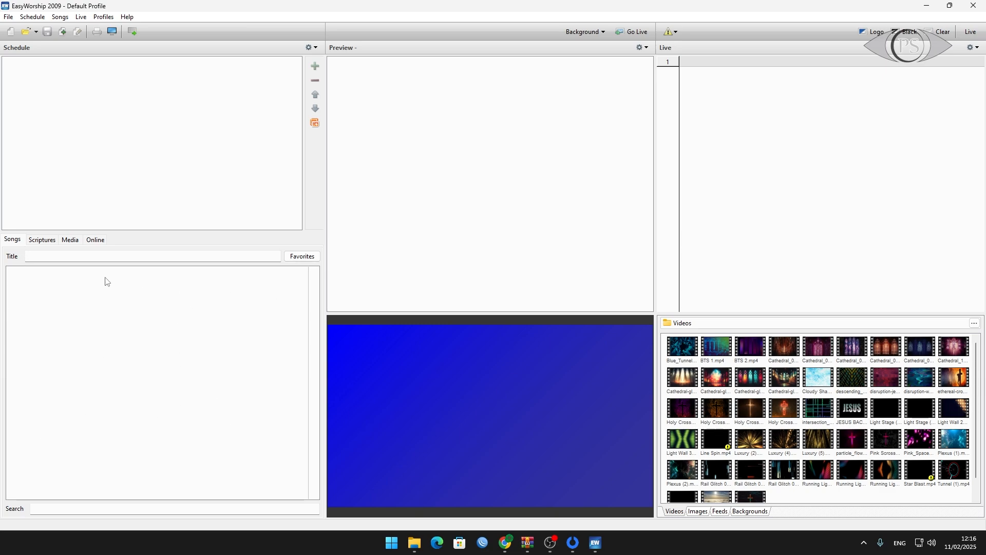
pyautogui.click(969, 6)
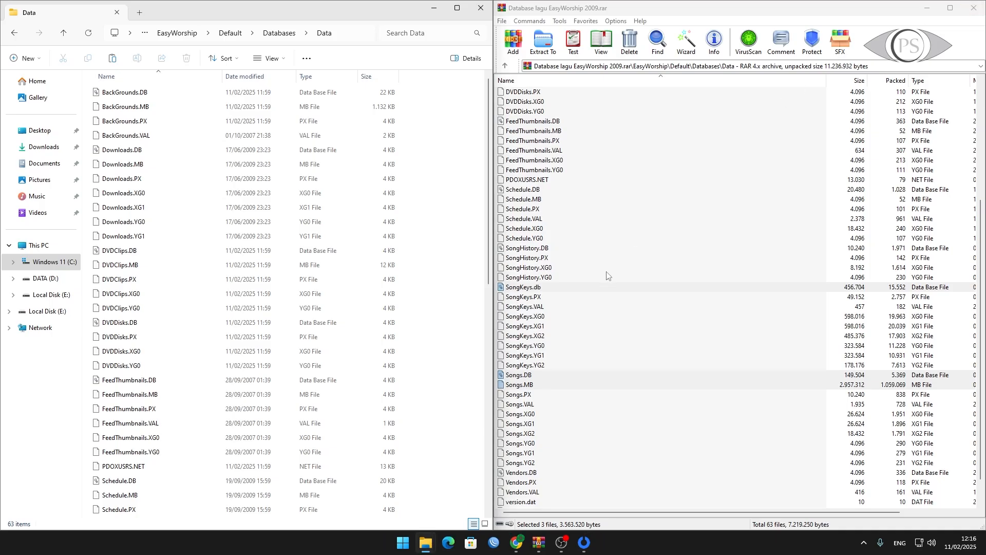
# Extract the three selected song files from the archive into the installed Data folder, replacing the existing files
pyautogui.moveTo(552, 288); pyautogui.dragTo(436, 310)
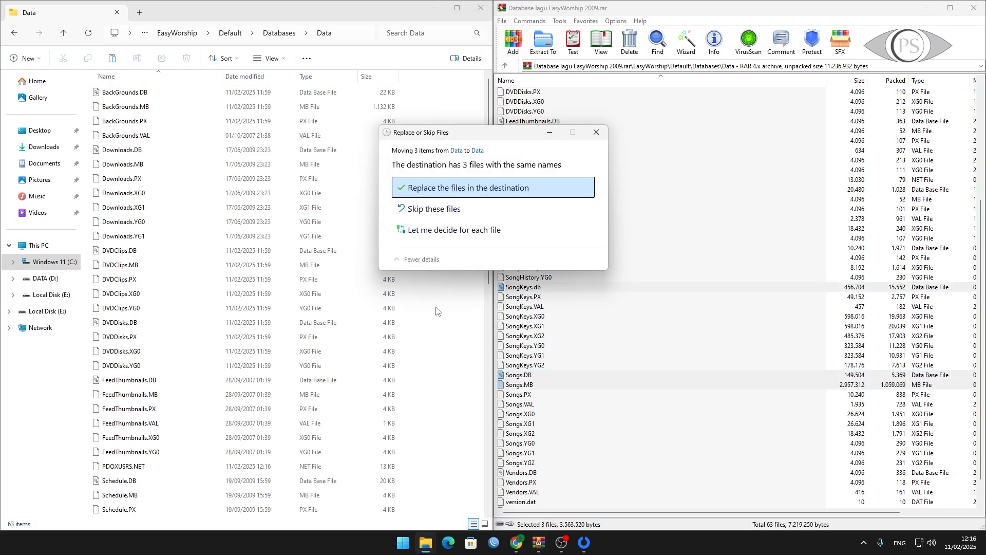
pyautogui.click(460, 188)
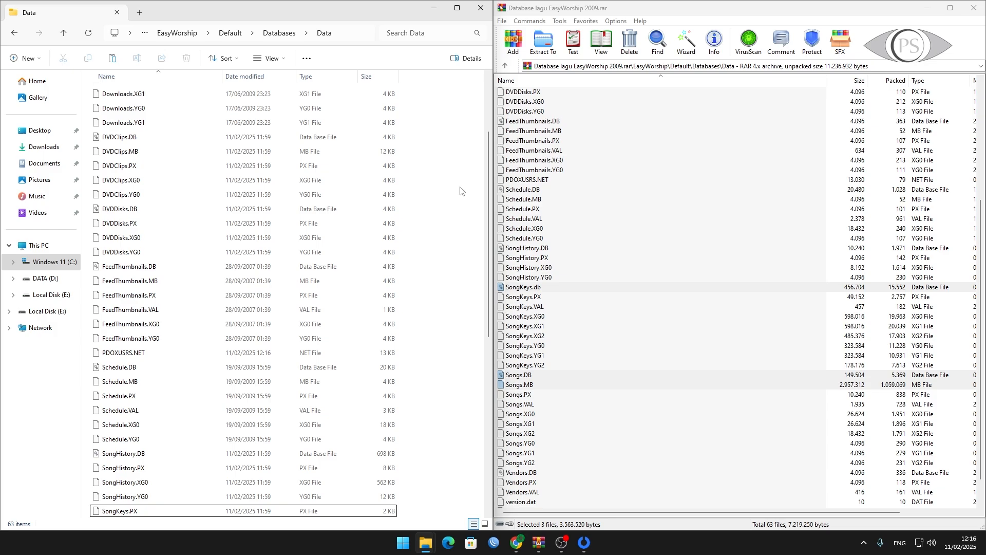
# Launch EasyWorship 2009 from the Worship app group and let it repair its data
pyautogui.press('super')
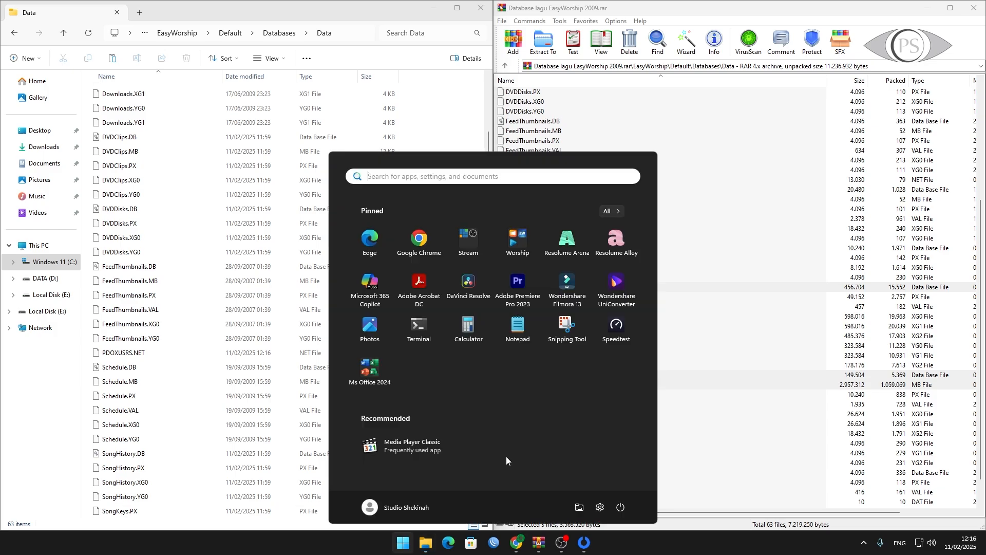
pyautogui.click(511, 244)
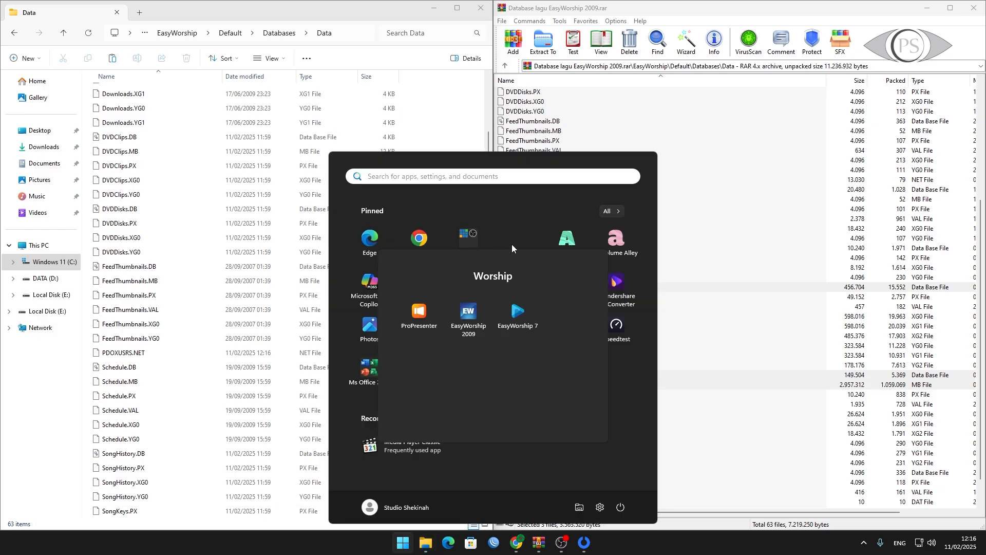
pyautogui.click(469, 317)
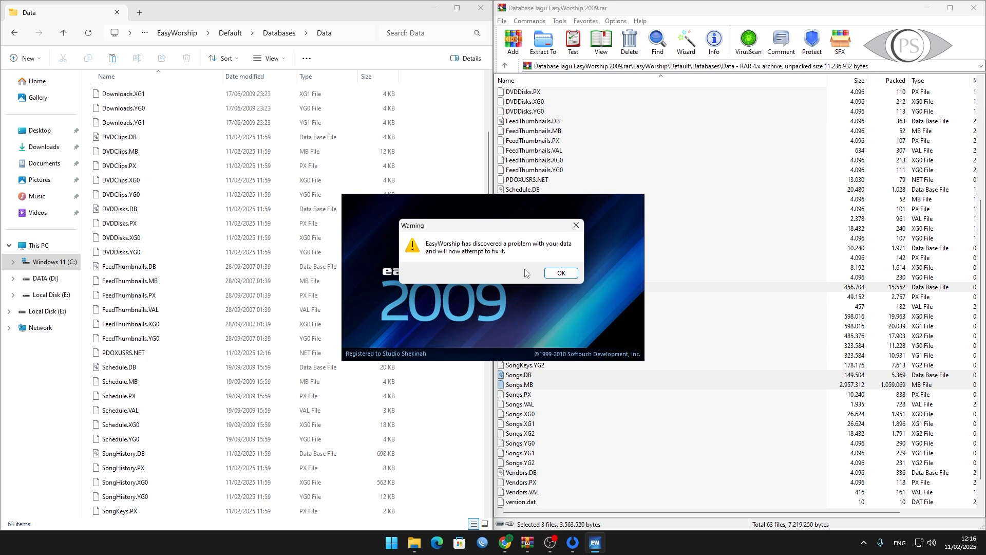
pyautogui.click(558, 273)
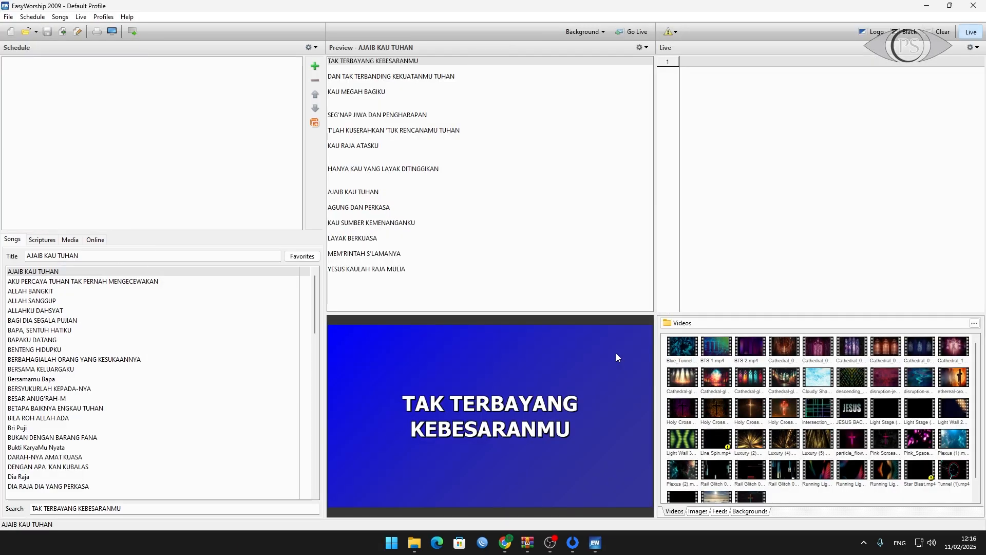
# Turn off the Live output and preview several songs from the song list, ending with Bri Puji
pyautogui.click(971, 32)
pyautogui.click(118, 291)
pyautogui.click(114, 320)
pyautogui.click(103, 379)
pyautogui.click(100, 428)
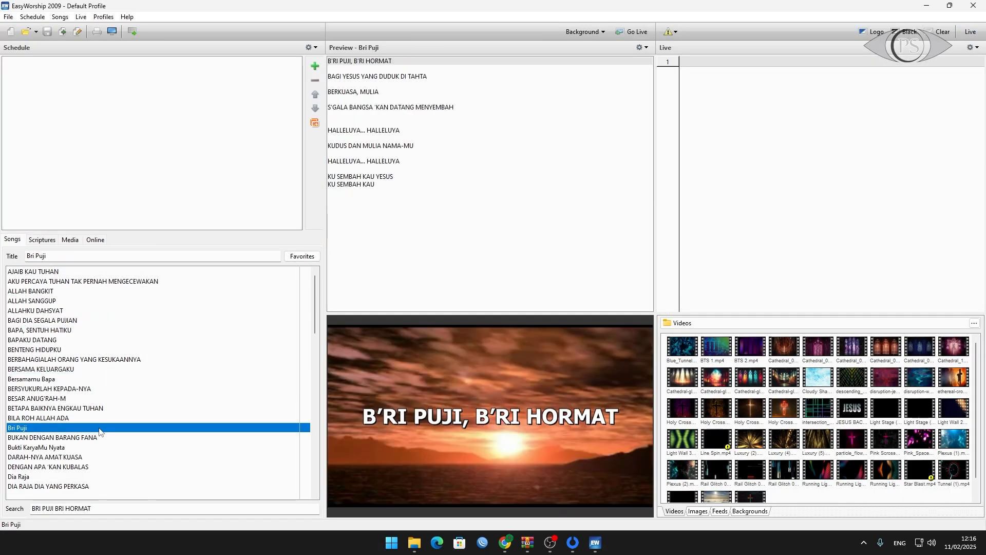
# Browse the song list to its end and back up to examine the imported songs and their previews
pyautogui.scroll(-17, 101, 430)
pyautogui.scroll(-15, 105, 425)
pyautogui.scroll(-17, 104, 425)
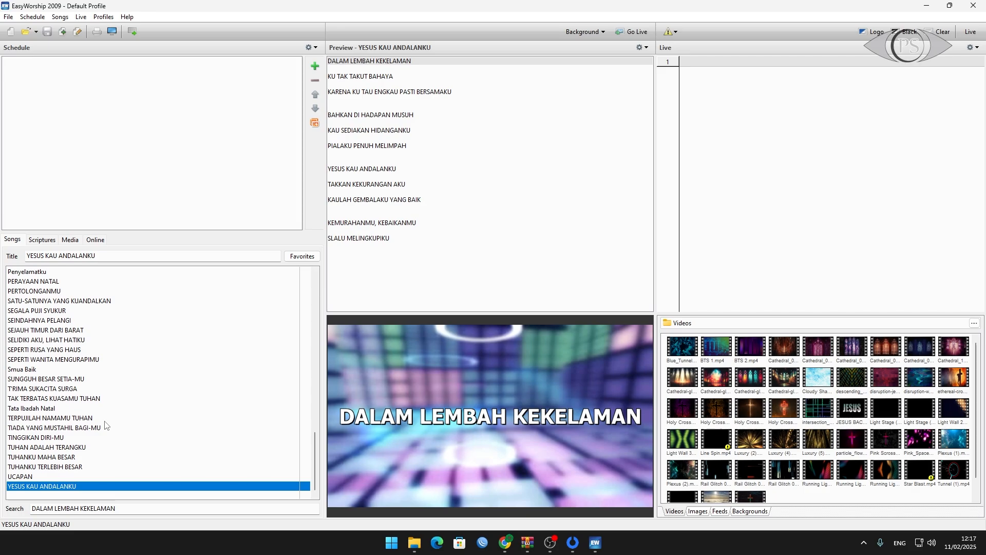
pyautogui.scroll(20, 105, 425)
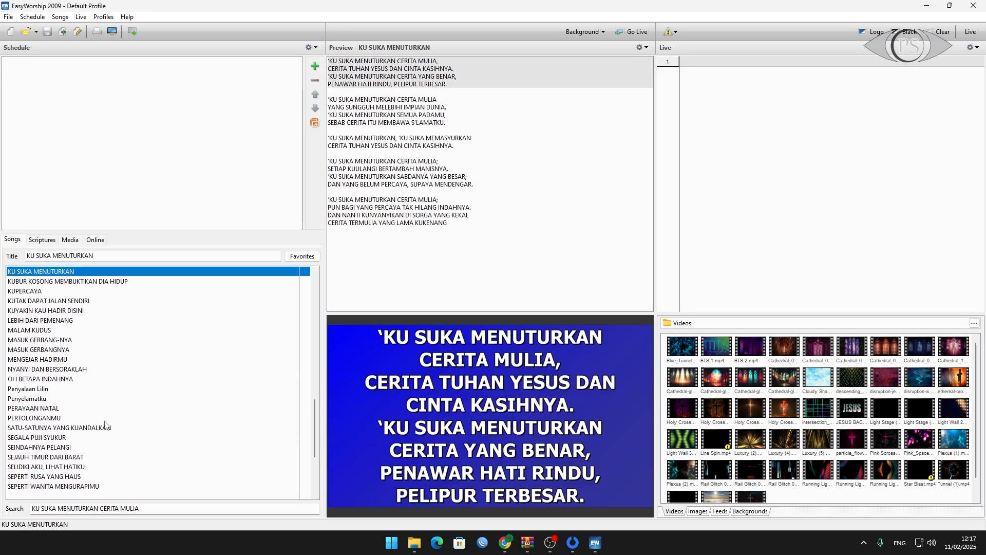
pyautogui.scroll(20, 105, 425)
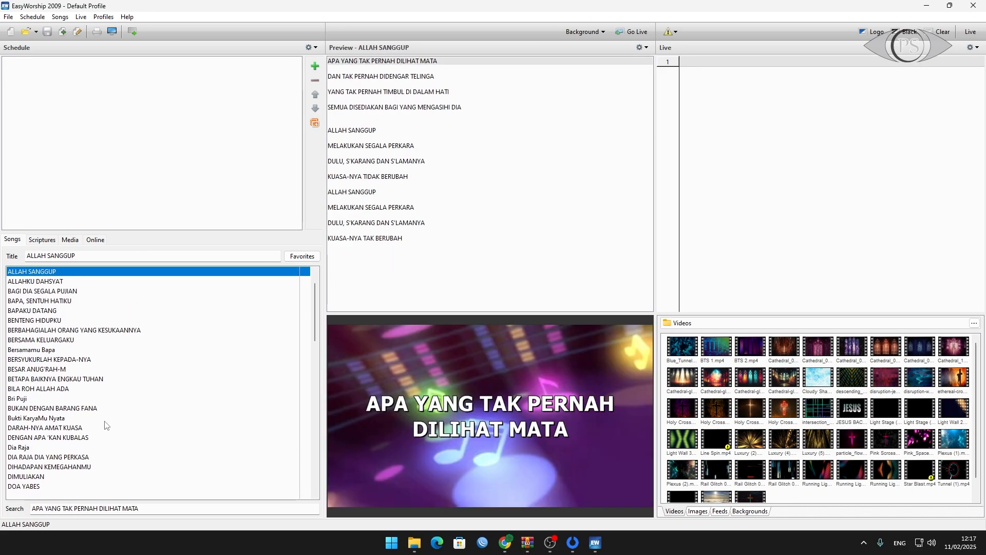
# Select the song BILA ROH ALLAH ADA and apply the blue gradient background
pyautogui.scroll(-8, 105, 424)
pyautogui.scroll(-4, 105, 353)
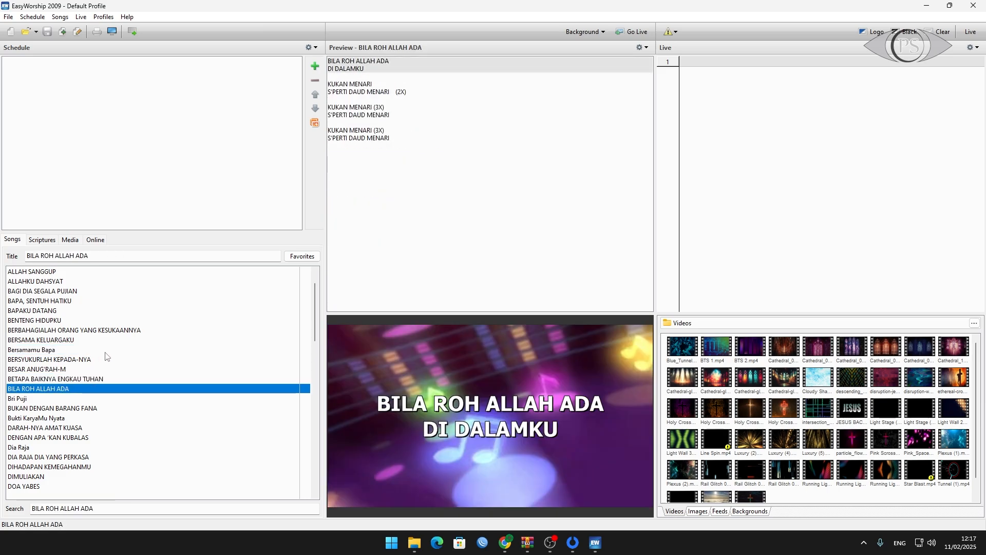
pyautogui.click(599, 34)
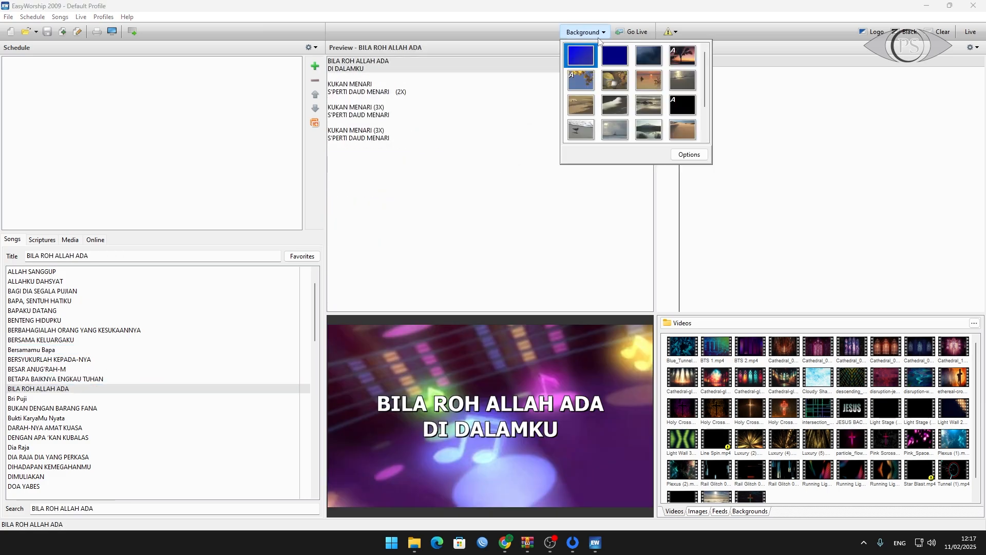
pyautogui.click(586, 60)
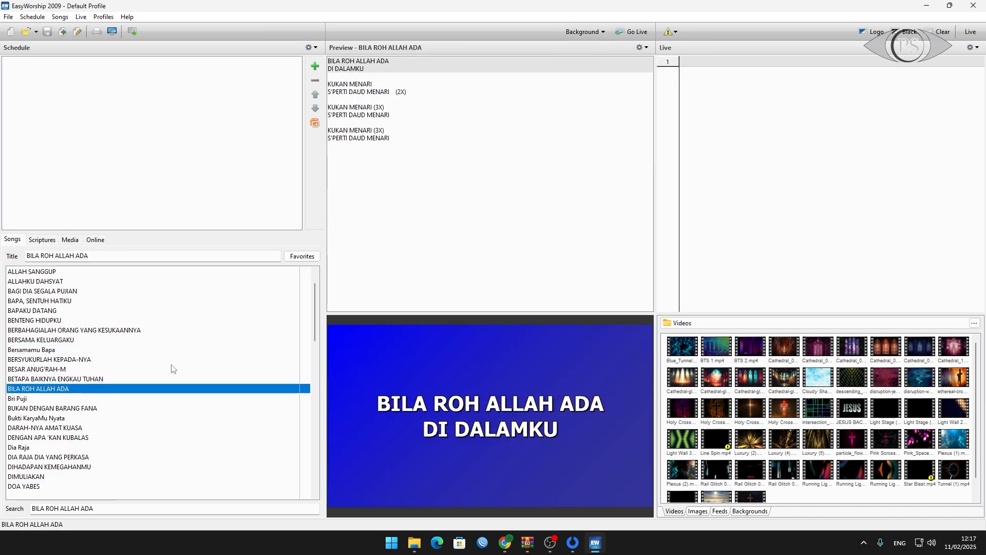
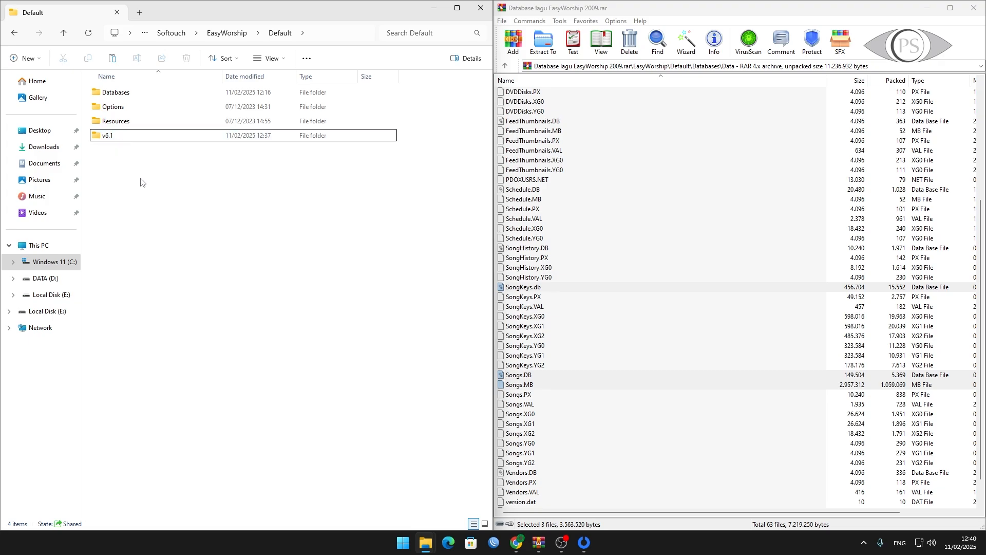
# Delete the v6.1 folder from the EasyWorship Default folder and close the EasyWorship 2009 archive
pyautogui.click(122, 140)
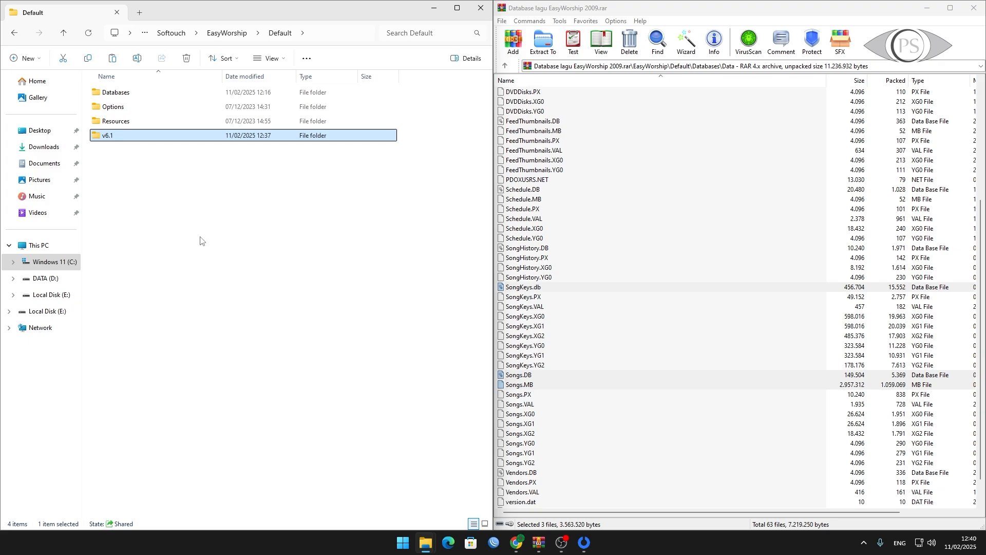
pyautogui.press('Delete')
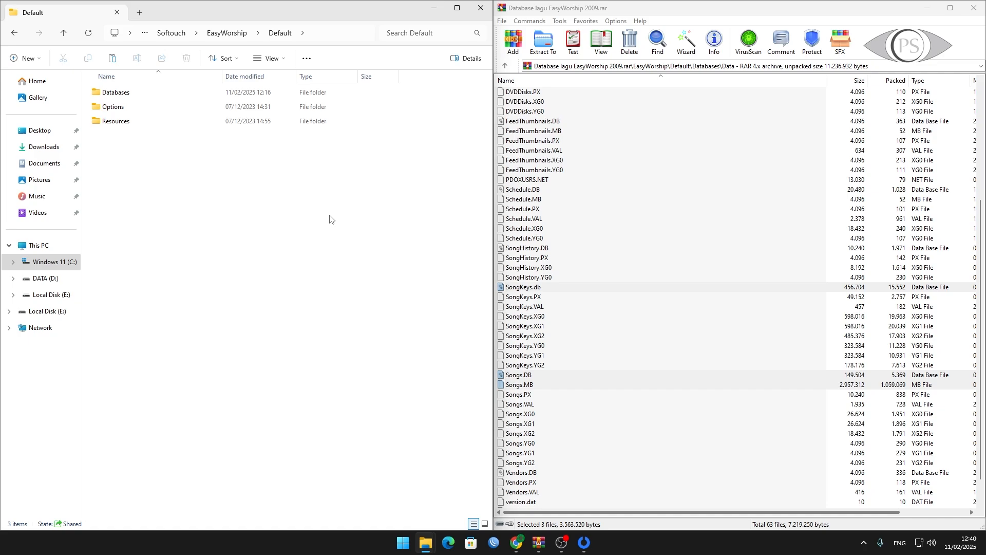
pyautogui.click(969, 14)
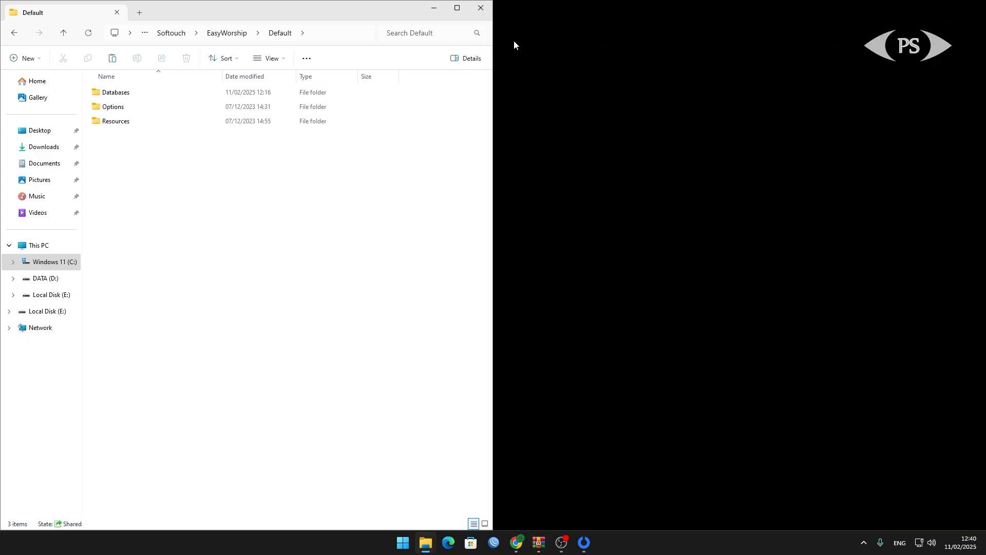
# Launch EasyWorship 7 from the Worship app group, import the EasyWorship 2009 data and close the Getting Started window
pyautogui.click(403, 543)
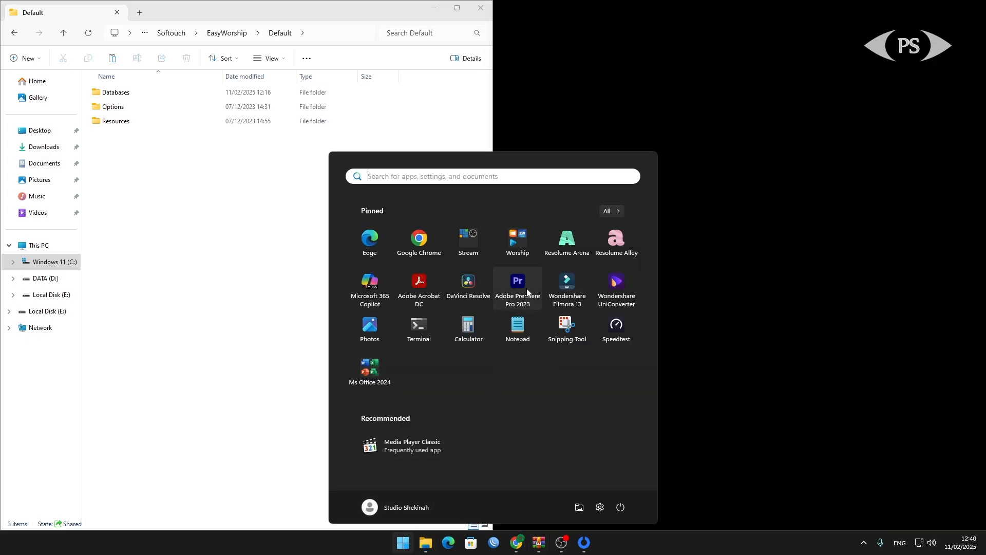
pyautogui.click(519, 245)
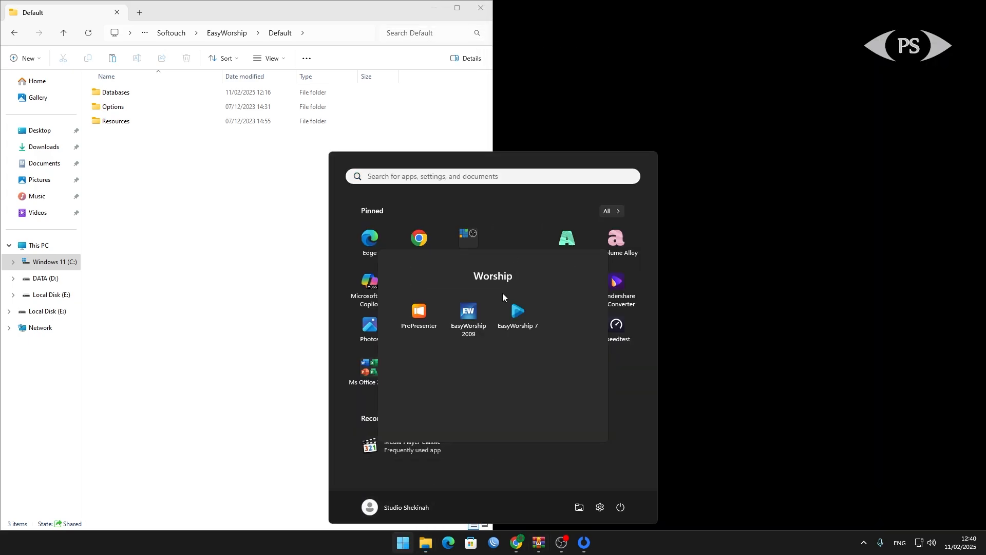
pyautogui.click(523, 311)
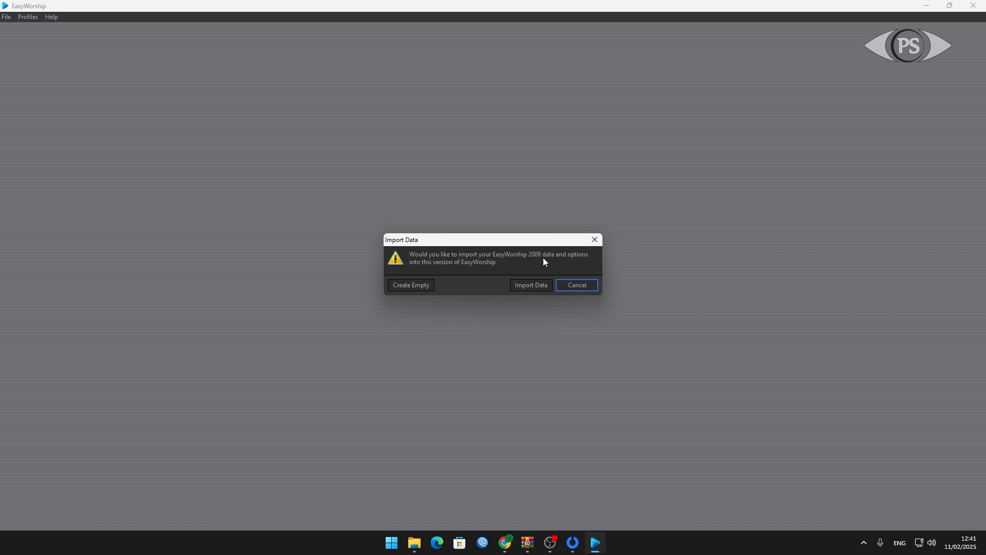
pyautogui.click(538, 286)
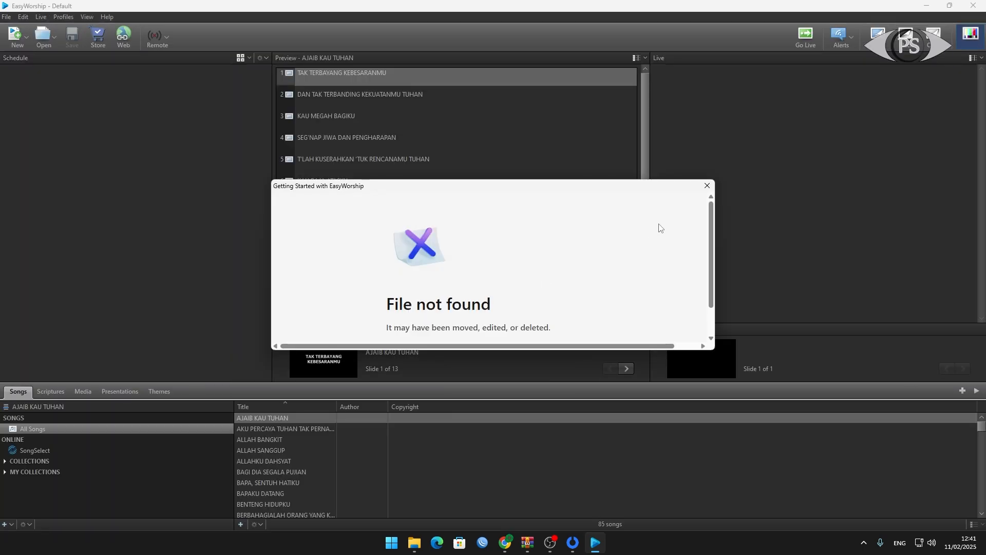
pyautogui.click(707, 186)
# Browse the imported song list to its end and preview several songs, finishing with TINGGIKAN DIRI-MU
pyautogui.click(276, 449)
pyautogui.scroll(-5, 277, 449)
pyautogui.click(276, 449)
pyautogui.scroll(-6, 277, 446)
pyautogui.click(276, 445)
pyautogui.scroll(-10, 277, 445)
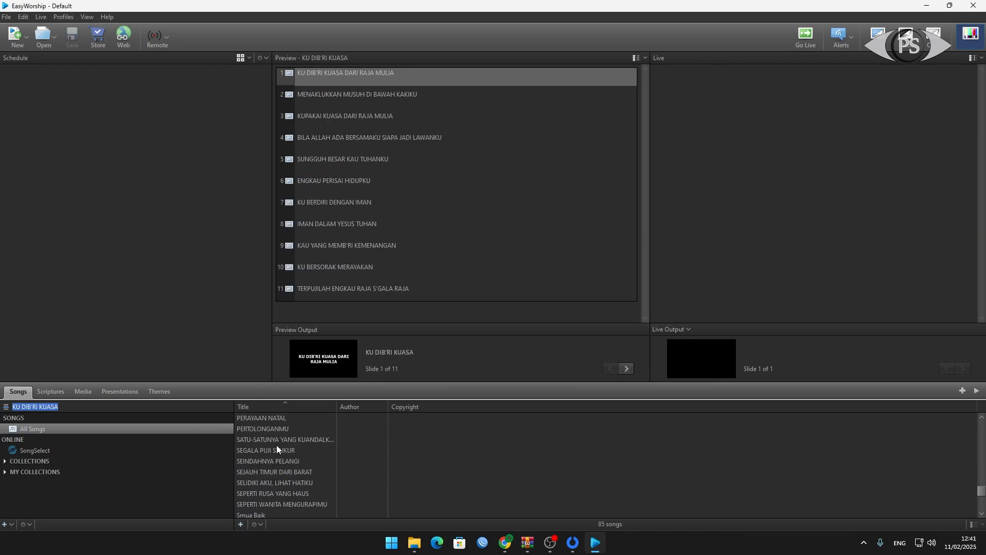
pyautogui.click(277, 445)
pyautogui.click(279, 478)
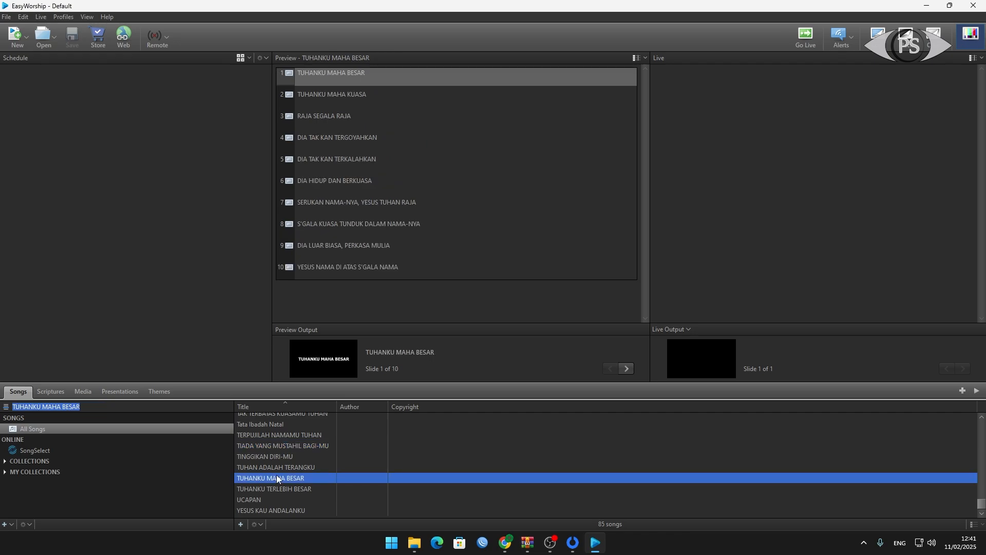
pyautogui.click(282, 510)
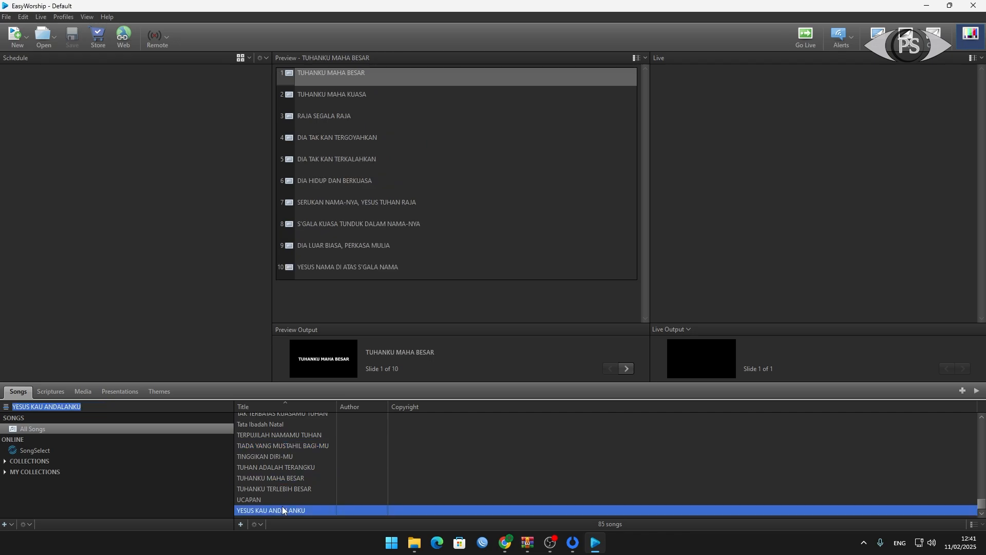
pyautogui.click(297, 456)
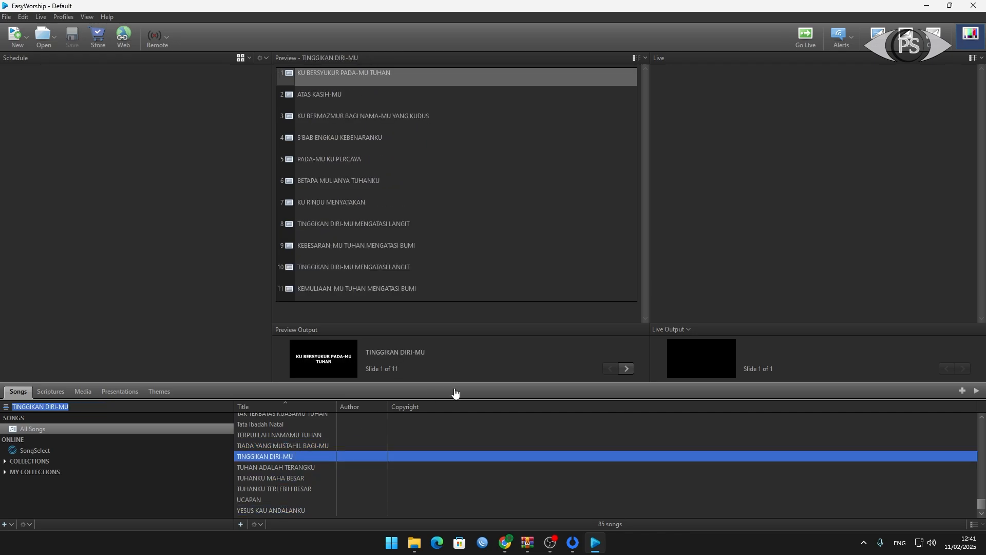
# Minimize EasyWorship 7 and open the v6.1\Databases\Data folder inside the Database EW7 2022 300-an Lagu.rar archive
pyautogui.click(919, 8)
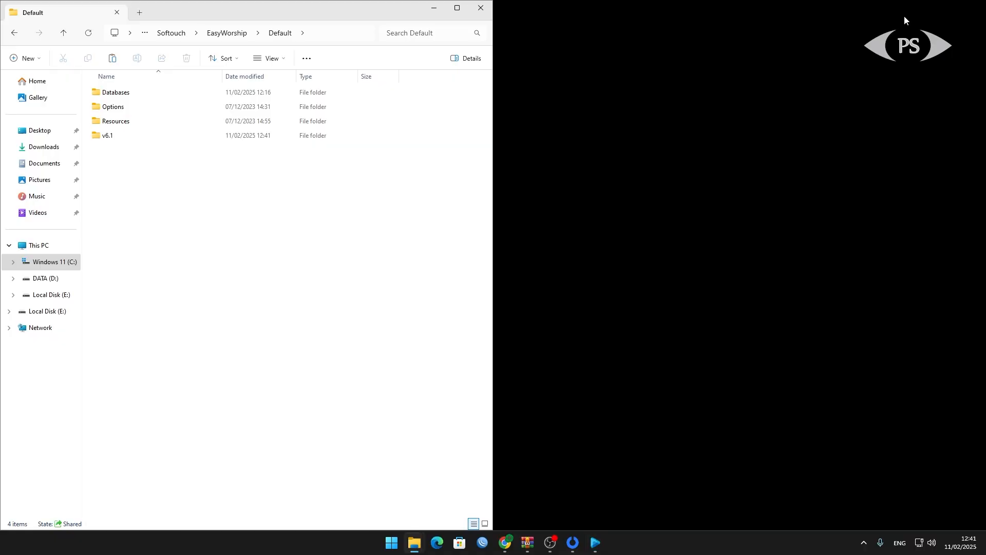
pyautogui.click(106, 138)
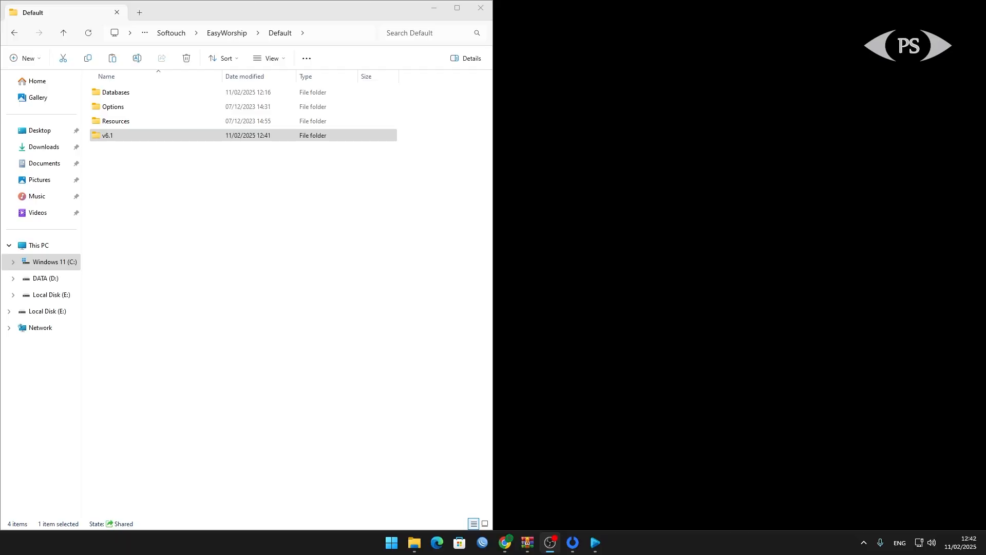
pyautogui.click(522, 548)
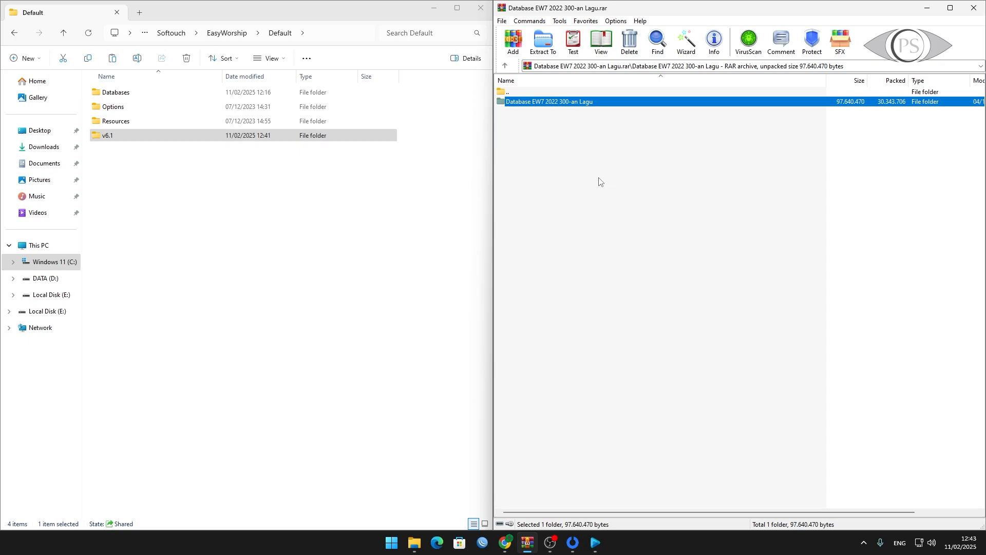
pyautogui.doubleClick(555, 102)
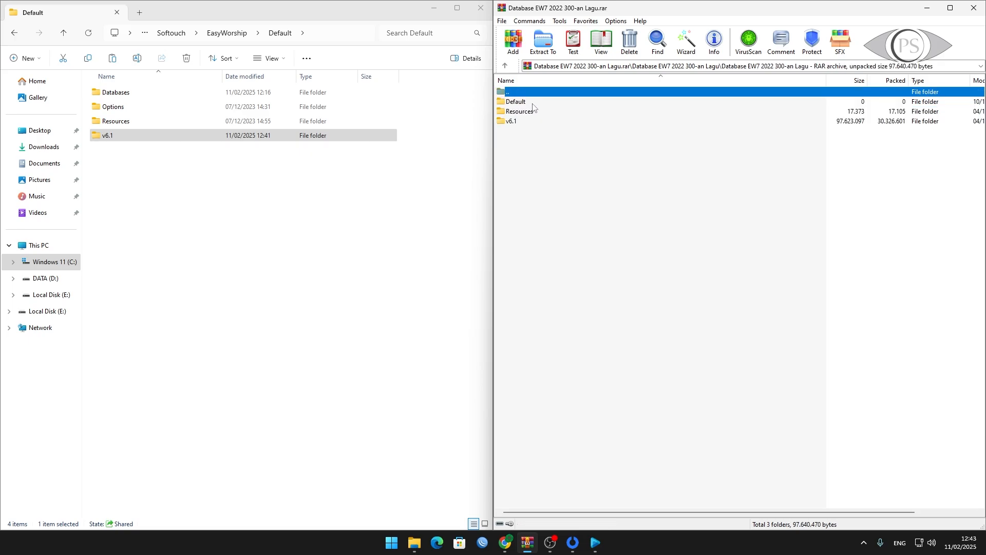
pyautogui.click(534, 102)
pyautogui.click(536, 113)
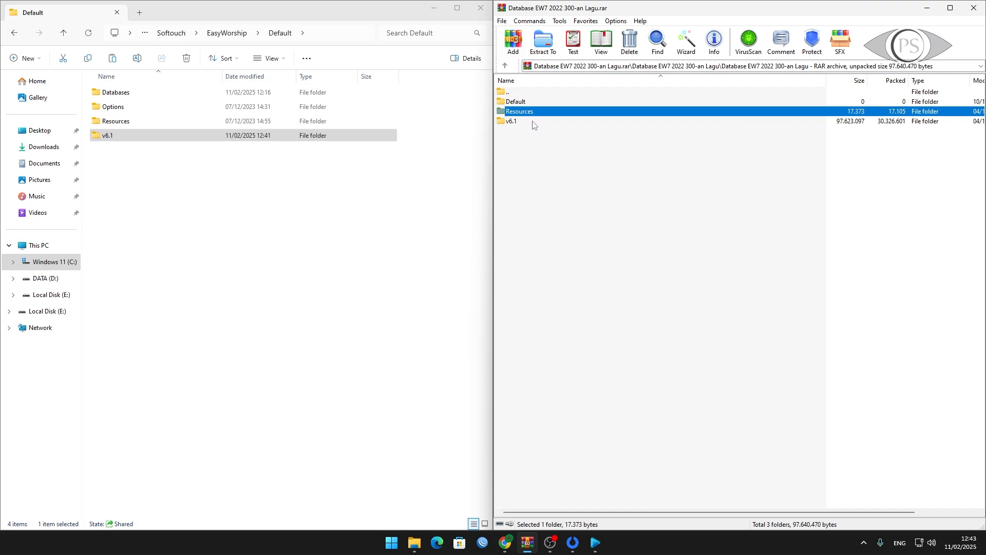
pyautogui.doubleClick(532, 121)
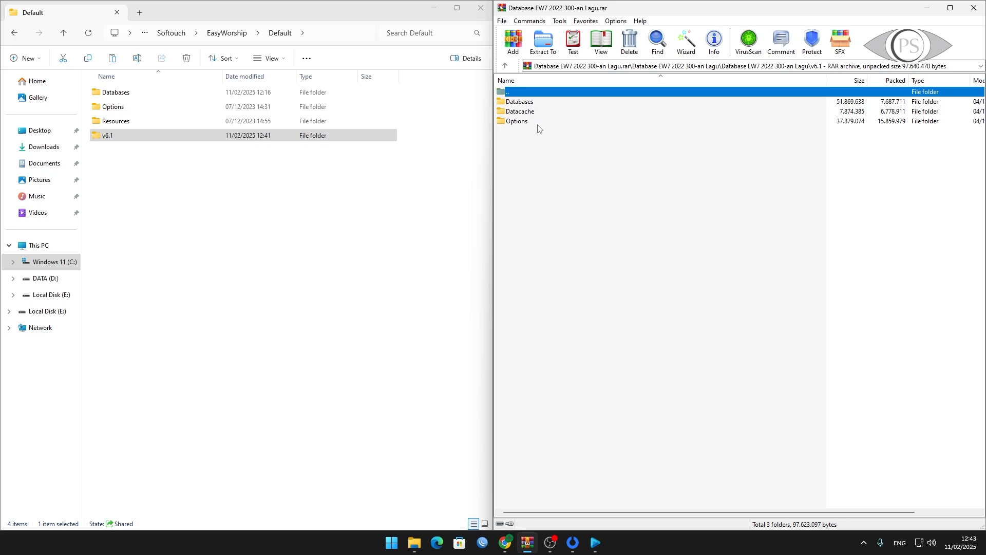
pyautogui.doubleClick(543, 102)
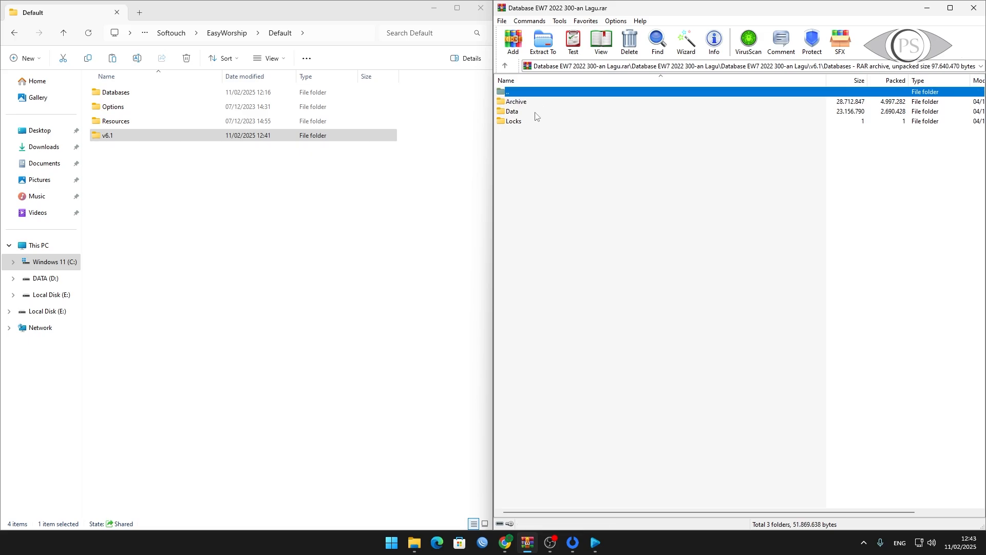
pyautogui.doubleClick(536, 113)
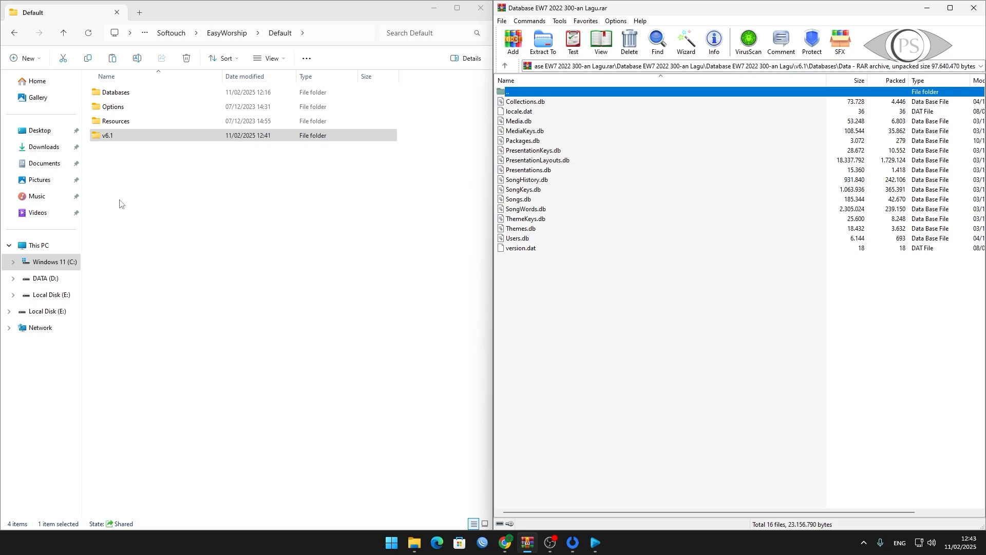
# Switch to File Explorer and open the v6.1\Databases\Data folder under the EasyWorship Default folder
pyautogui.click(146, 166)
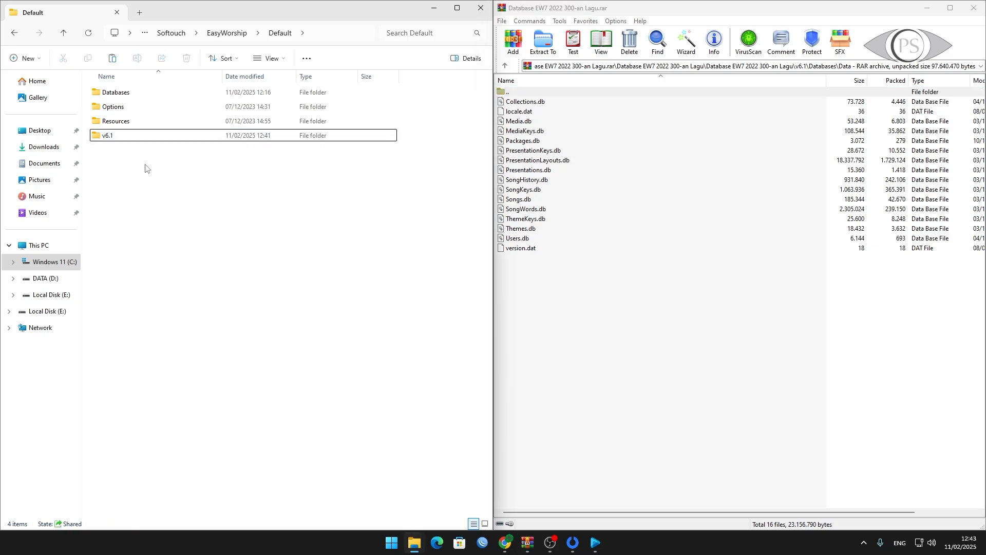
pyautogui.doubleClick(131, 137)
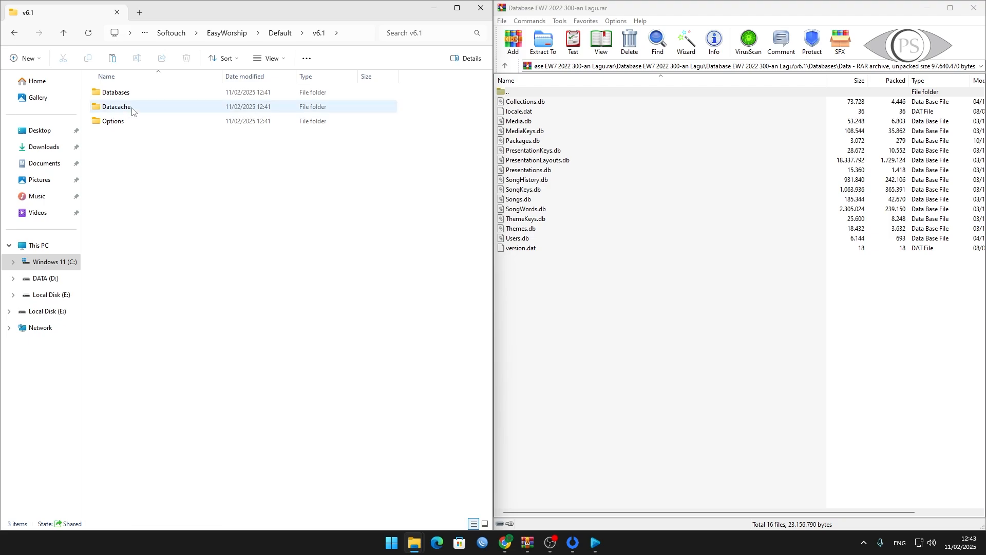
pyautogui.doubleClick(133, 94)
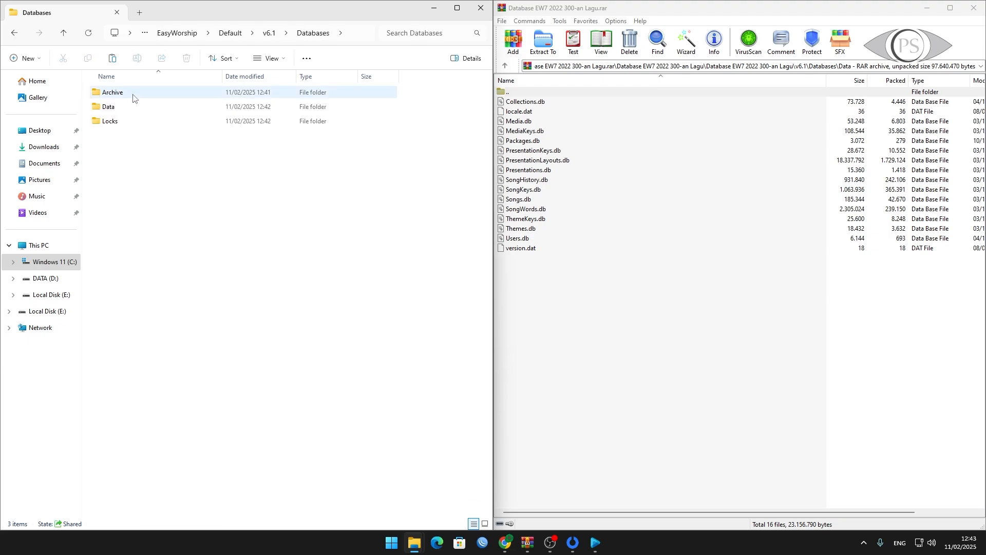
pyautogui.doubleClick(131, 108)
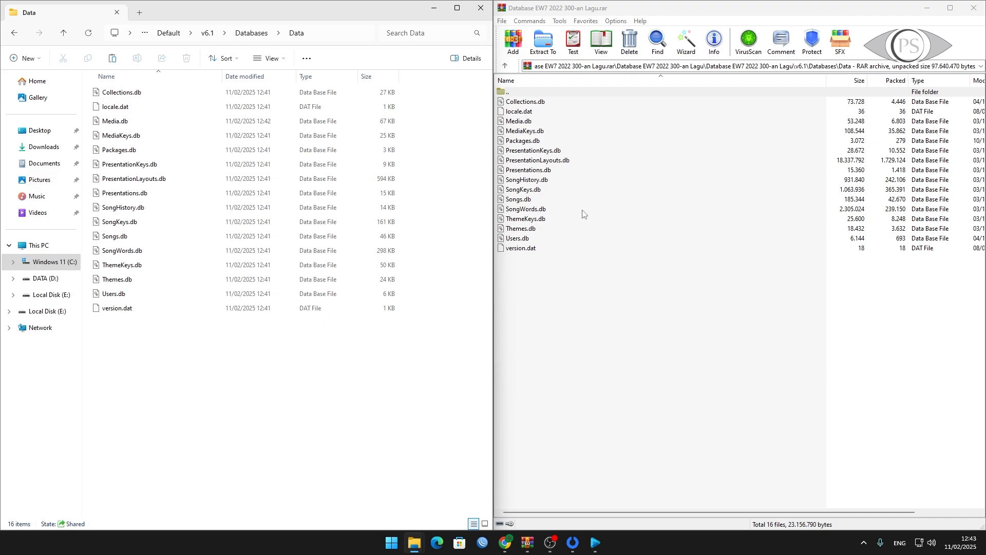
# Copy SongKeys.db, Songs.db and SongWords.db from the archive into the Data folder, replacing the existing files
pyautogui.click(536, 191)
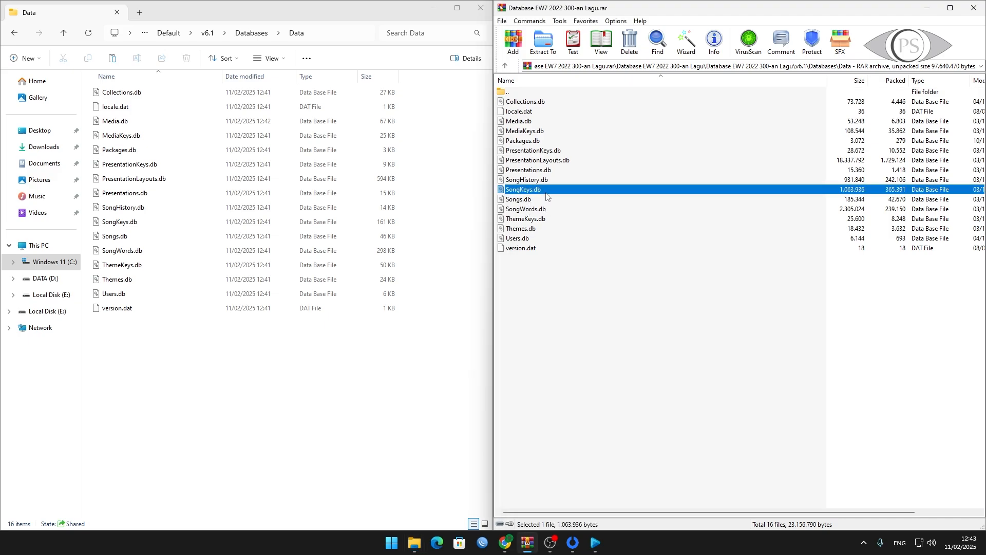
pyautogui.keyDown('ctrl'); pyautogui.click(533, 201); pyautogui.keyUp('ctrl')
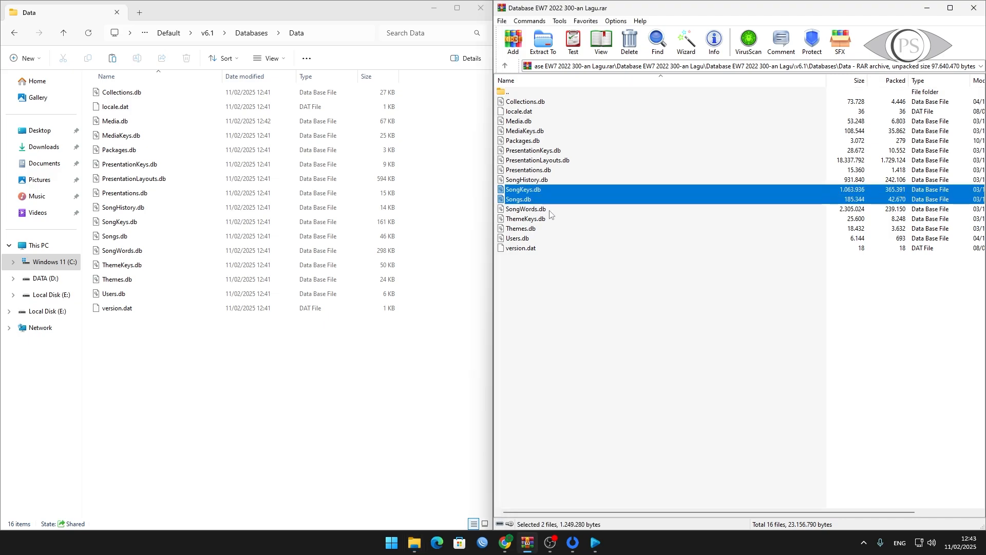
pyautogui.keyDown('ctrl'); pyautogui.click(541, 211); pyautogui.keyUp('ctrl')
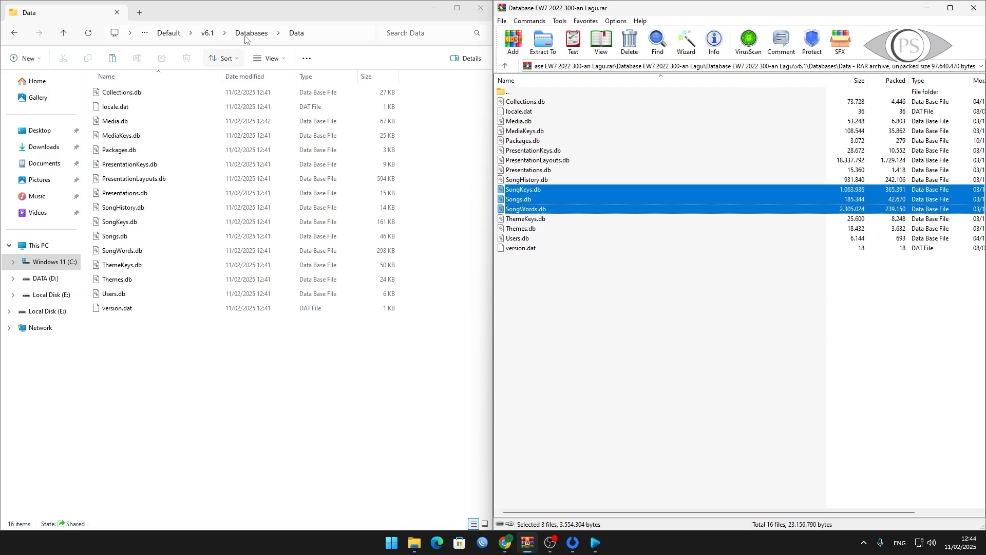
pyautogui.click(250, 17)
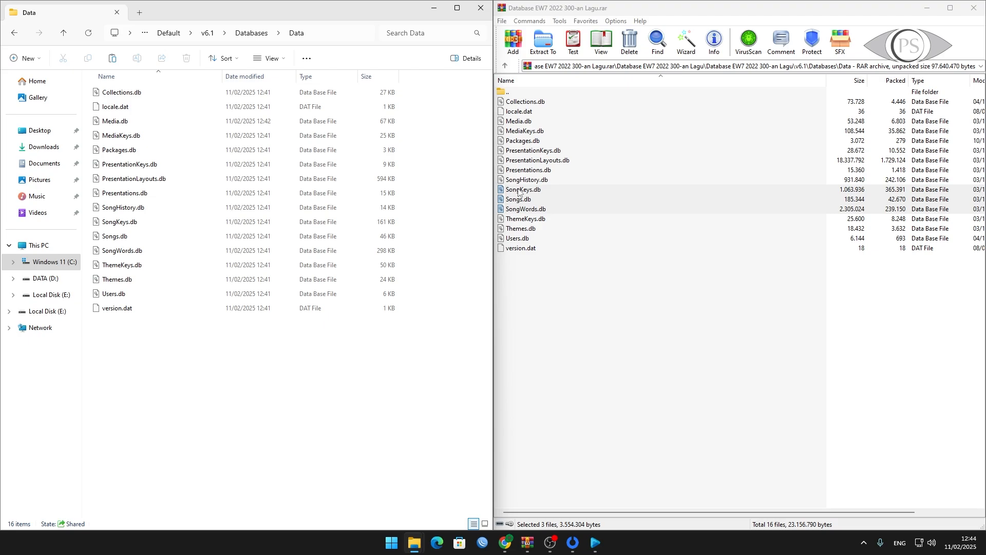
pyautogui.moveTo(519, 192); pyautogui.dragTo(301, 366)
pyautogui.click(464, 221)
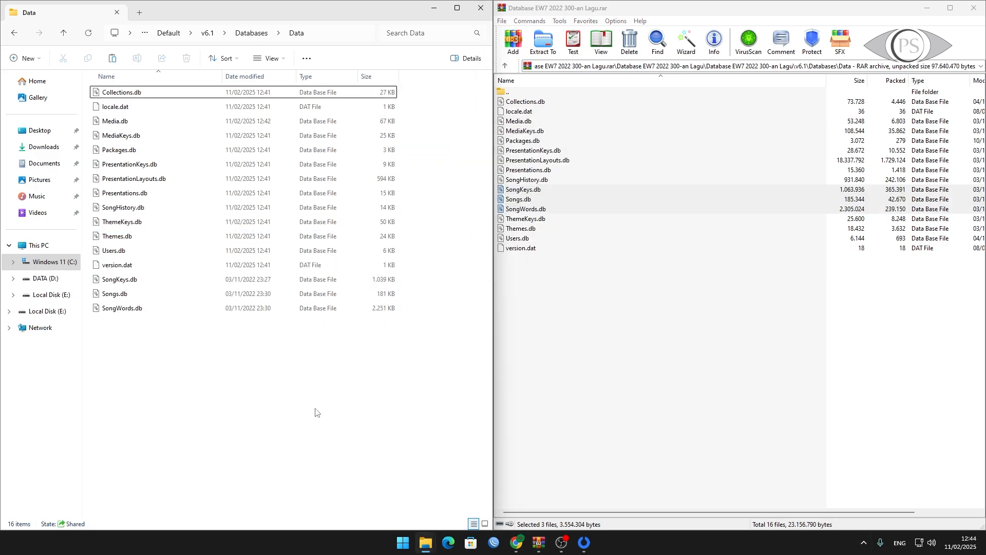
# Launch EasyWorship 7 from the Worship app group and close the Getting Started window
pyautogui.press('super')
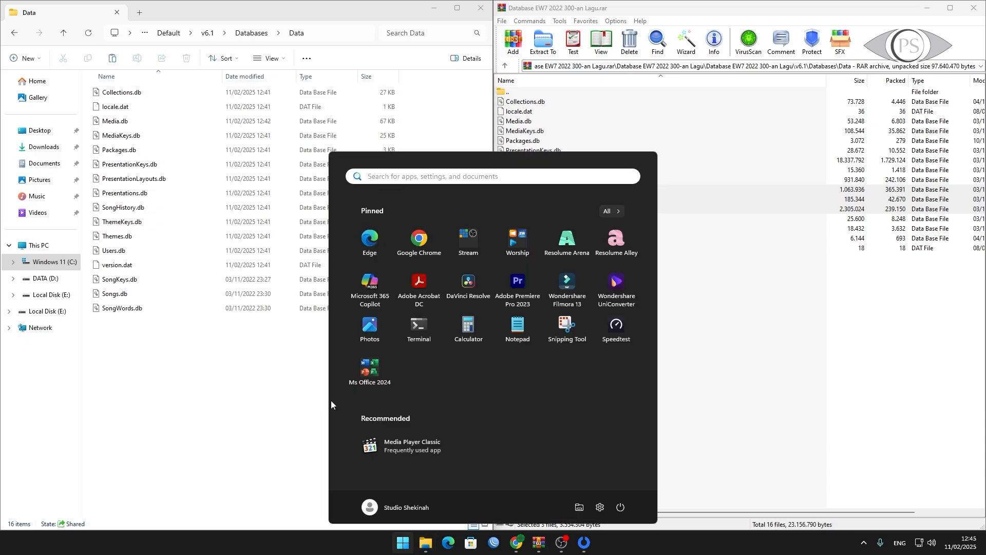
pyautogui.click(512, 244)
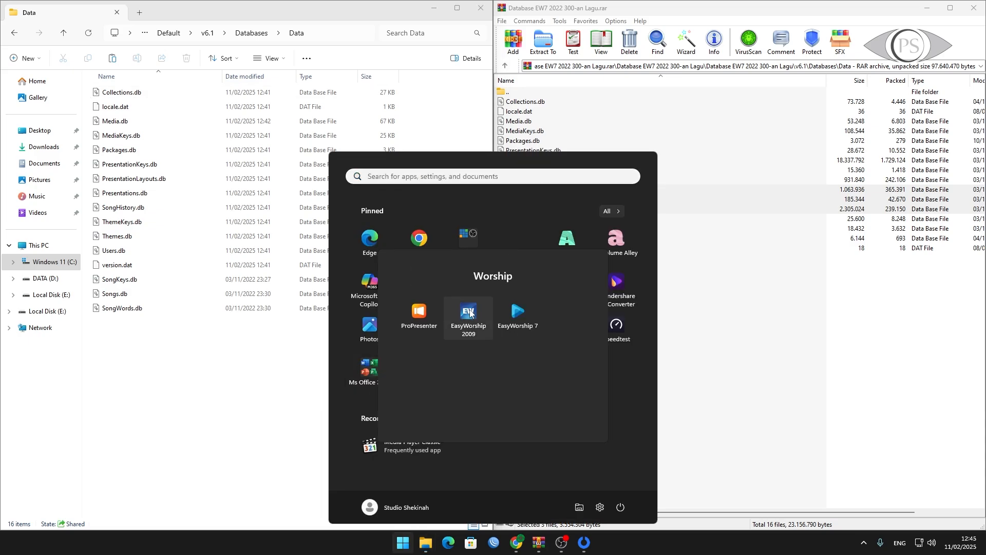
pyautogui.click(522, 319)
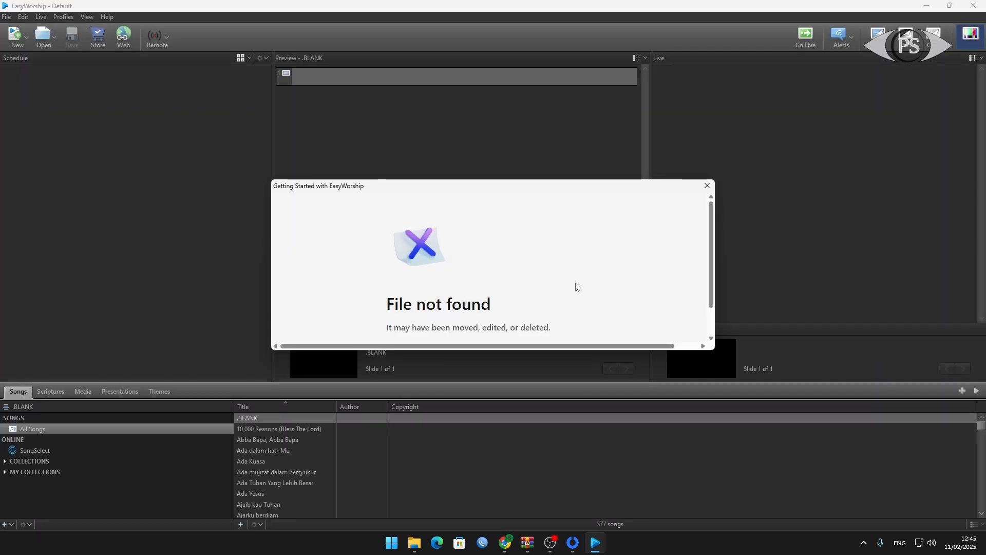
pyautogui.click(707, 185)
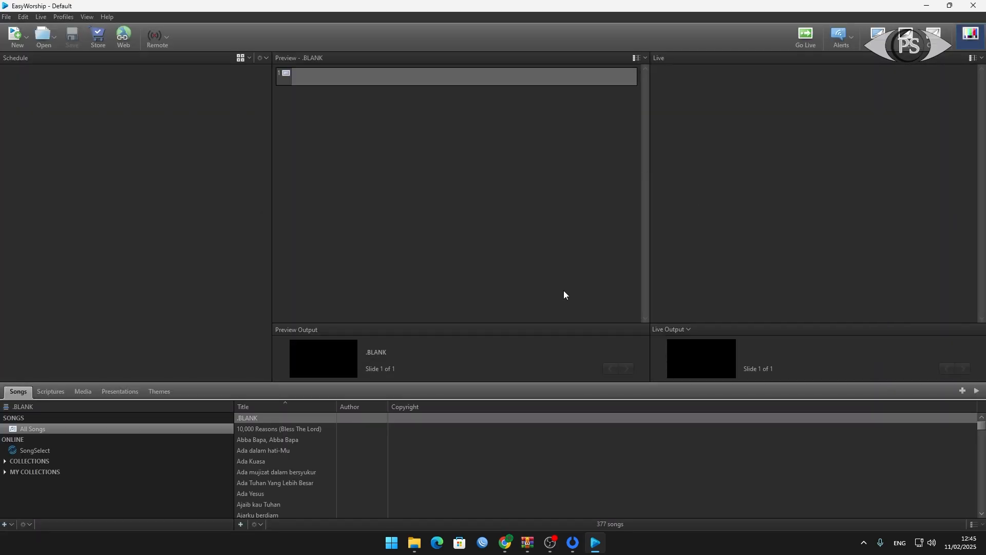
# Preview the song Ada dalam hati-Mu and look through the song titles in the library
pyautogui.click(284, 451)
pyautogui.scroll(-10, 284, 455)
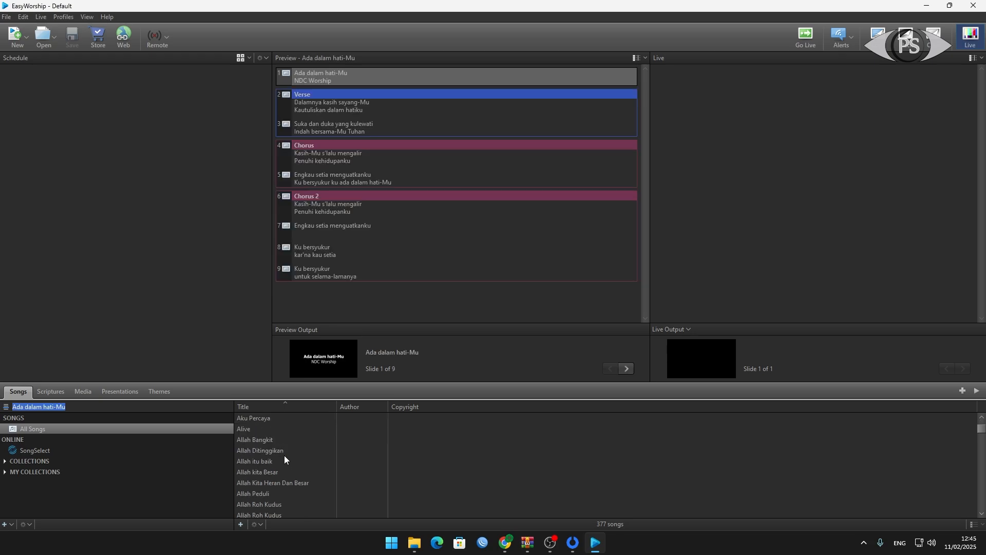
pyautogui.scroll(-20, 285, 455)
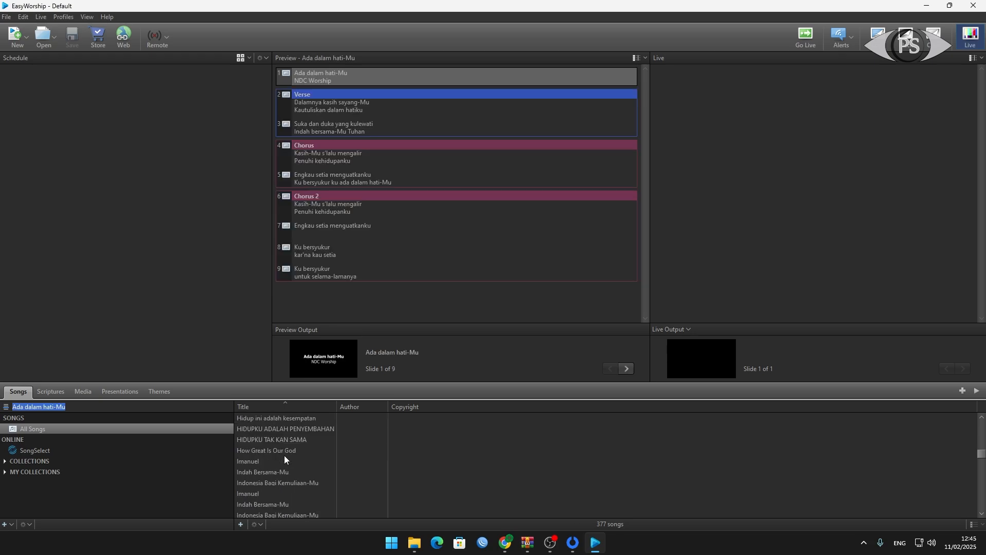
pyautogui.scroll(-20, 285, 455)
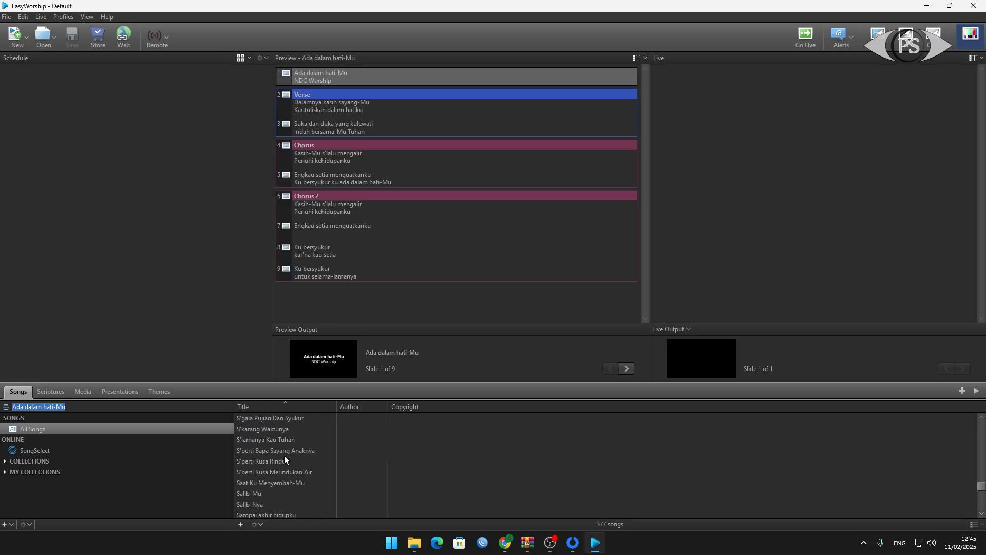
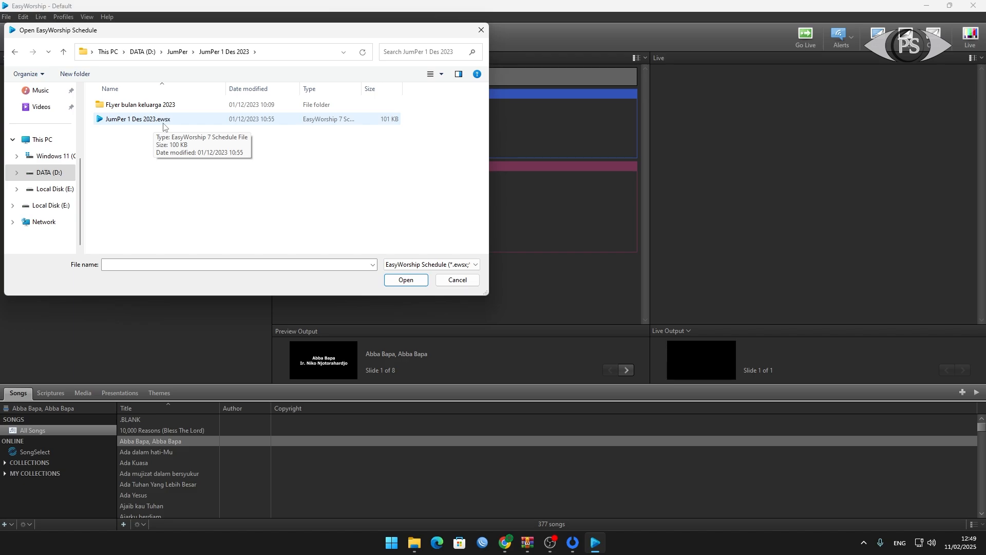
# Open the schedule JumPer 1 Des 2023.ewsx and import all its songs into the library with Add to Resource, lyrics only
pyautogui.click(137, 124)
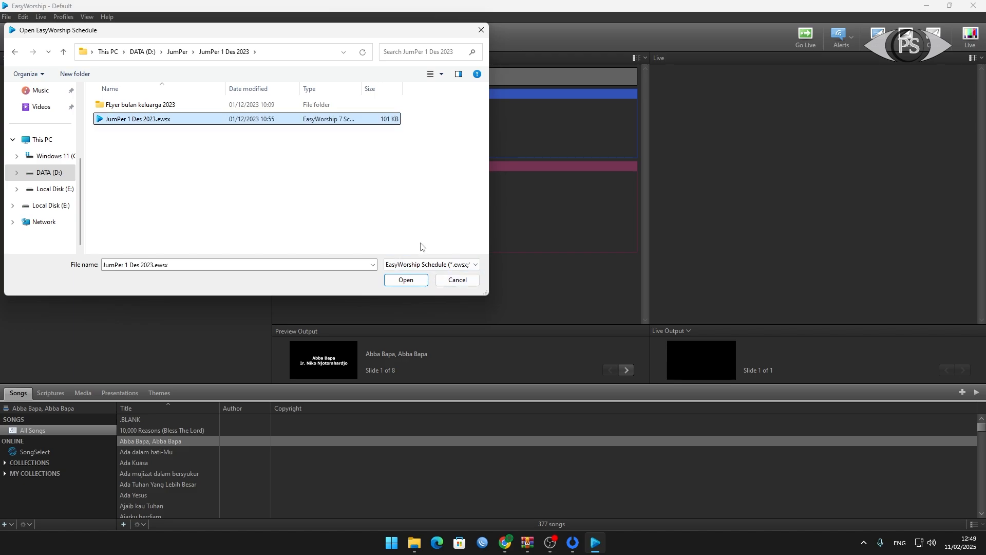
pyautogui.click(405, 280)
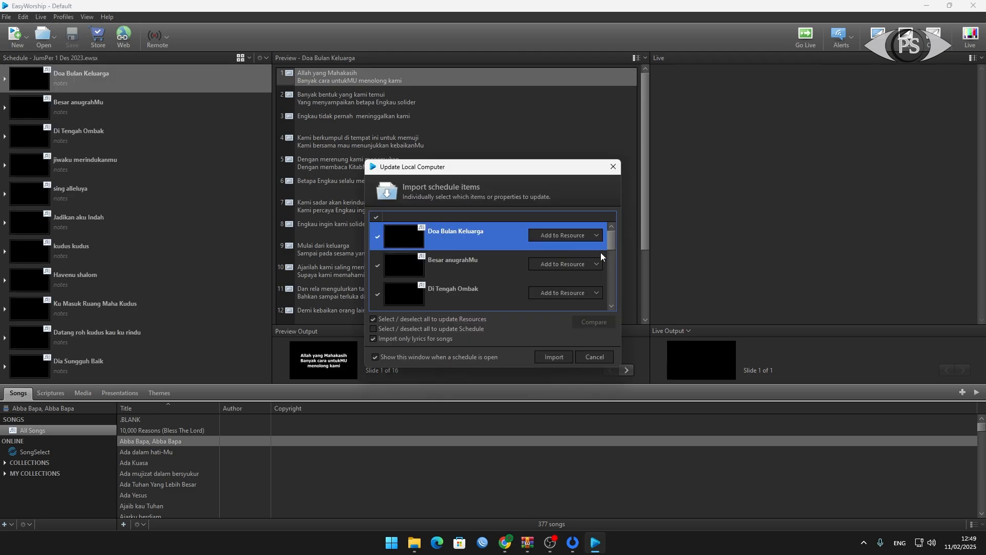
pyautogui.click(596, 236)
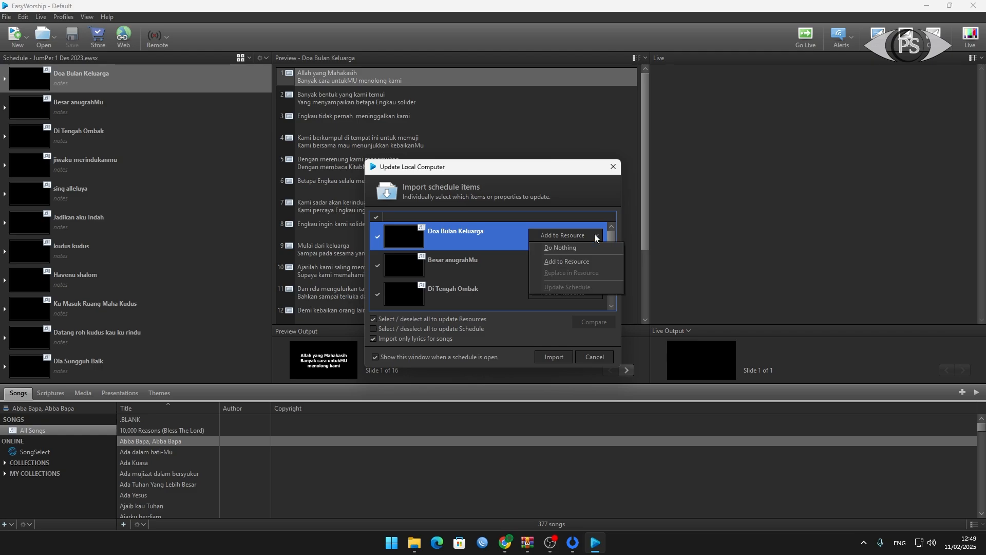
pyautogui.click(595, 262)
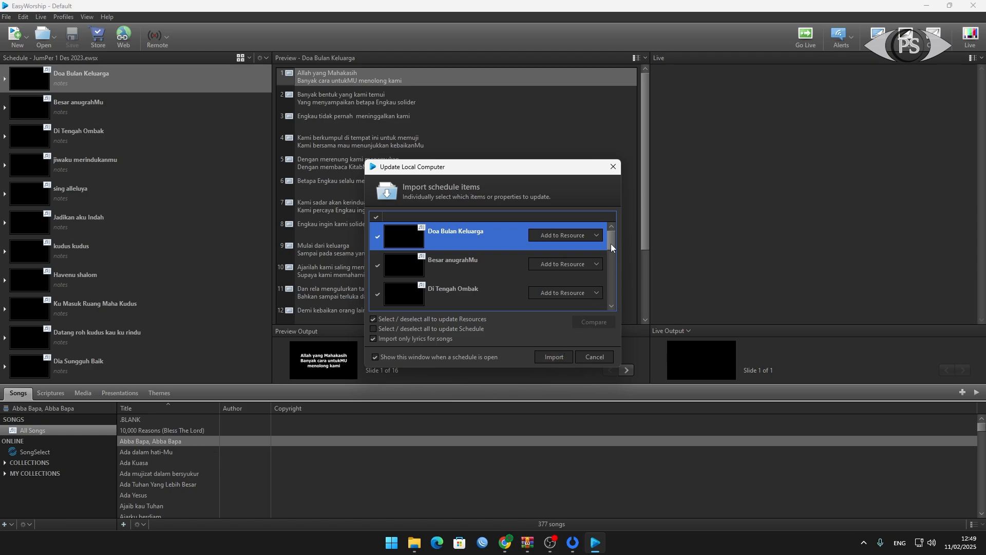
pyautogui.scroll(-1, 611, 248)
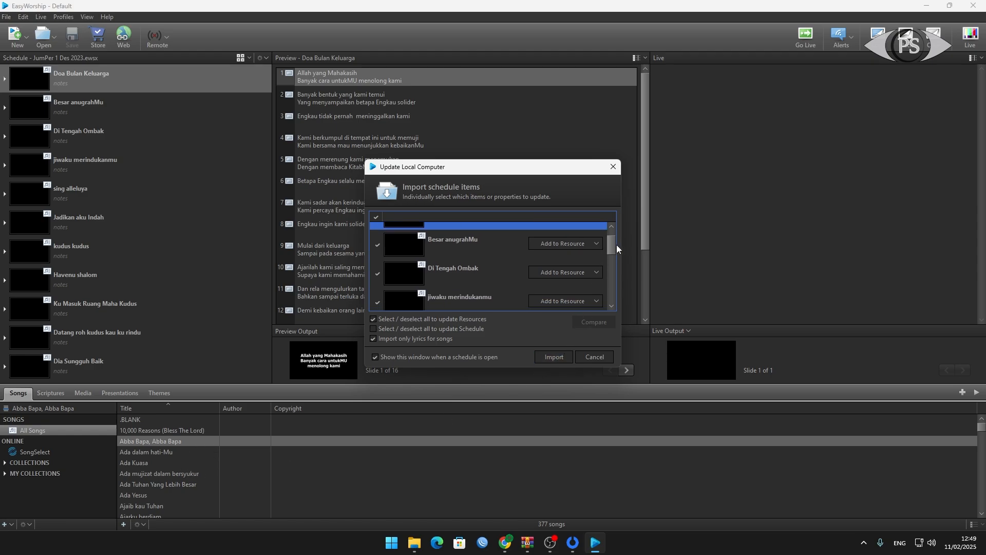
pyautogui.moveTo(614, 249); pyautogui.dragTo(619, 309)
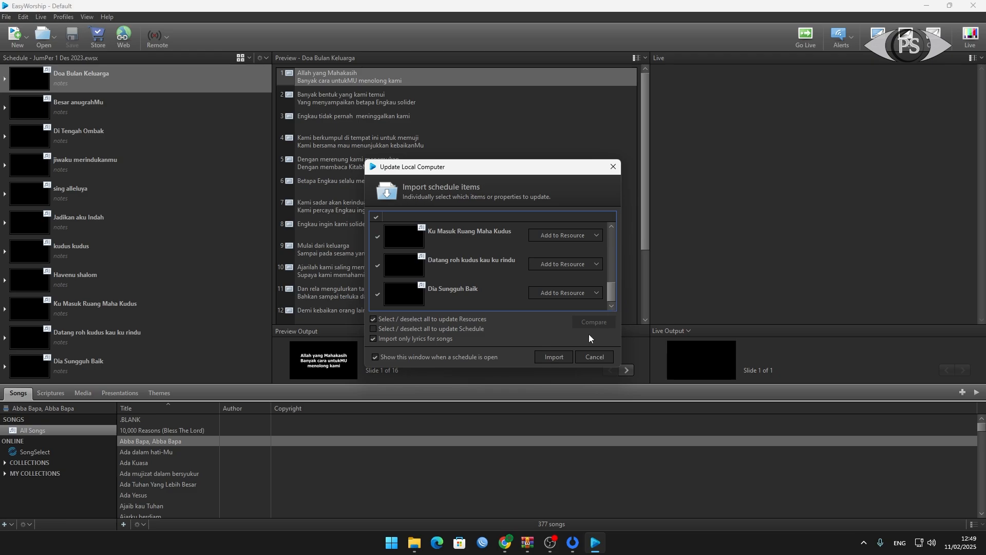
pyautogui.click(554, 357)
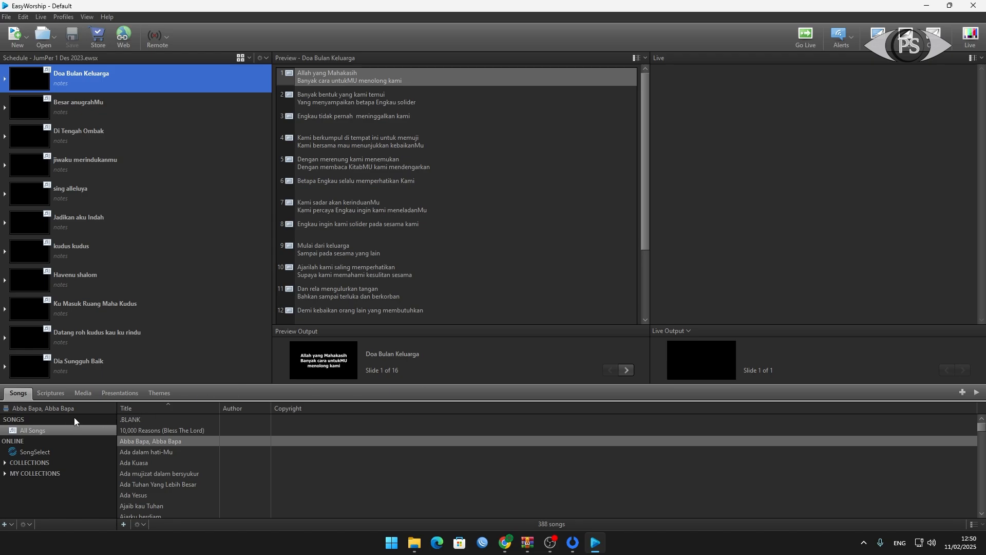
# Preview the lyrics of the songs in the JumPer 1 Des 2023 schedule one after another
pyautogui.click(157, 107)
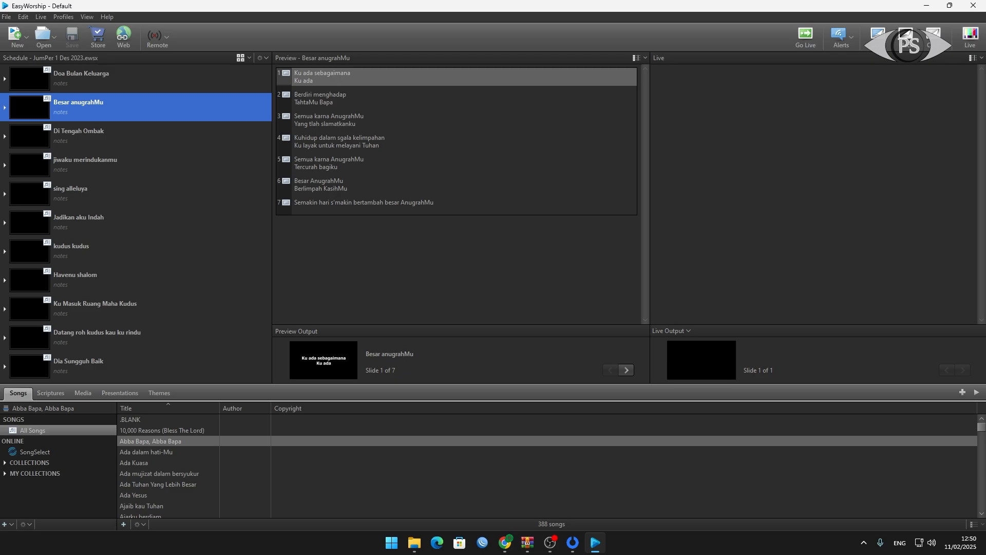
pyautogui.click(151, 84)
pyautogui.click(137, 109)
pyautogui.click(126, 164)
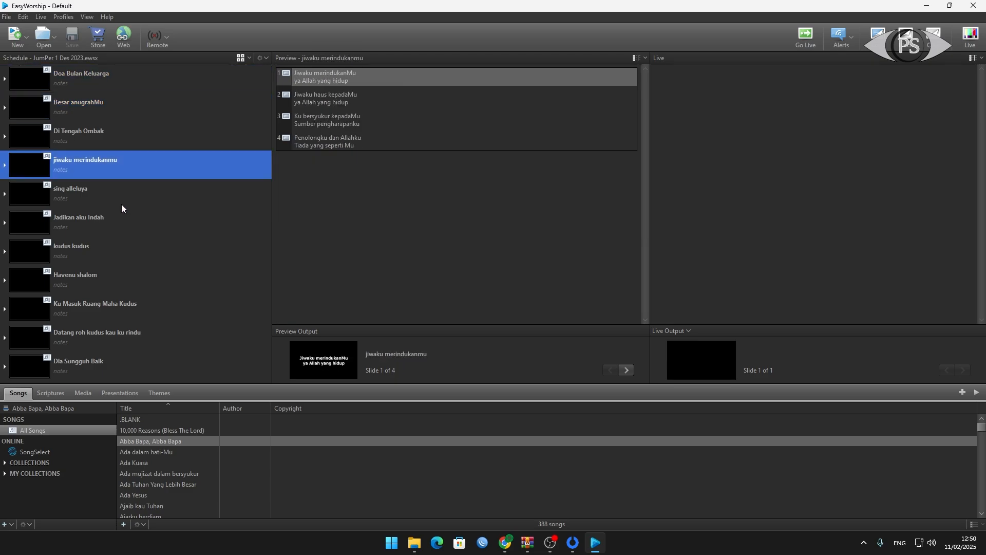
pyautogui.click(121, 219)
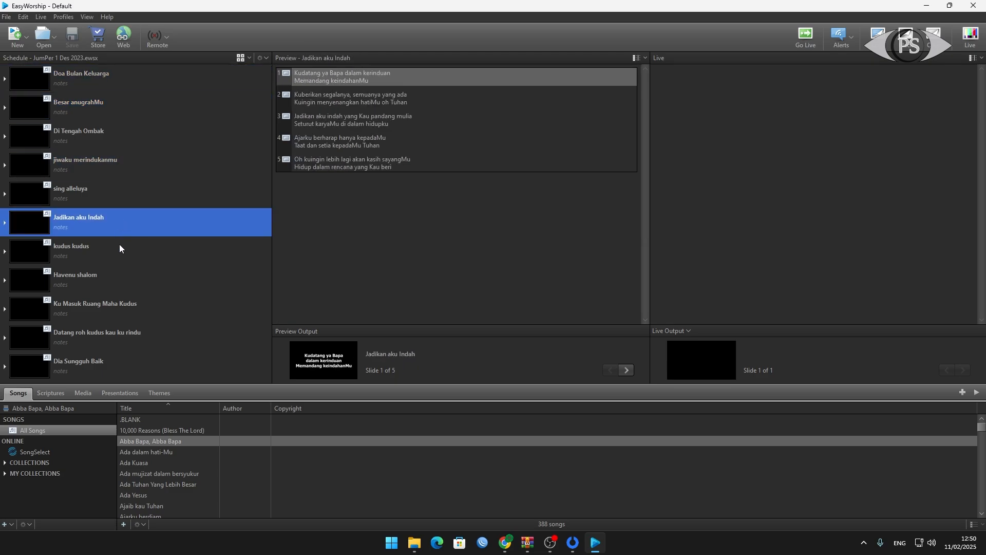
pyautogui.click(120, 252)
pyautogui.click(117, 303)
pyautogui.click(114, 336)
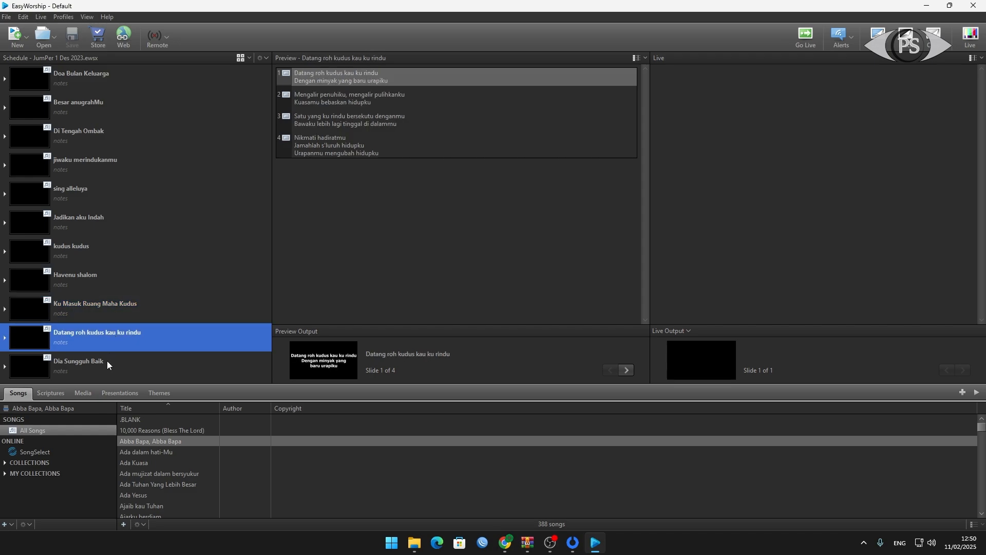
pyautogui.click(108, 362)
pyautogui.click(137, 89)
pyautogui.click(136, 132)
pyautogui.click(124, 184)
pyautogui.click(124, 241)
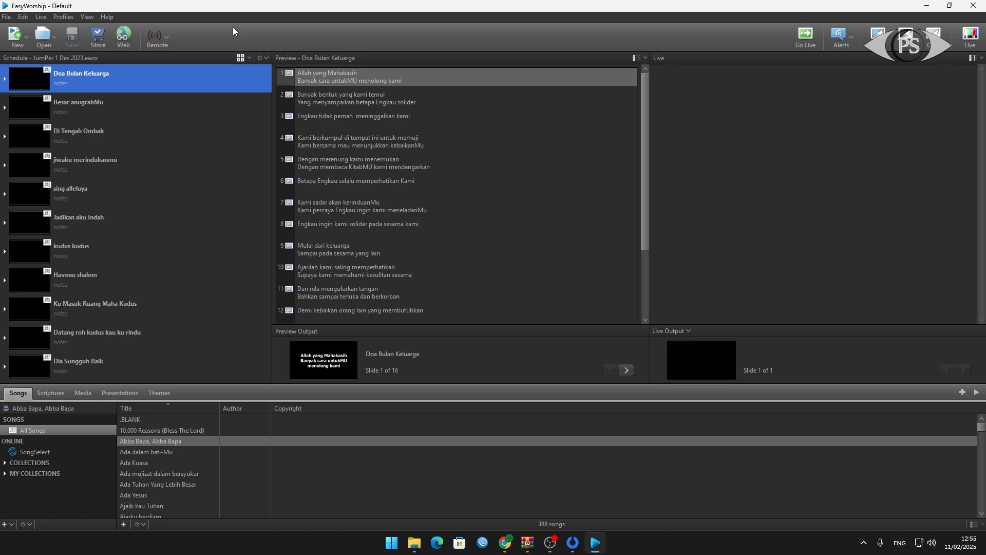
# Check the schedule for changes and try to enable showing the import window when a schedule is open
pyautogui.click(266, 59)
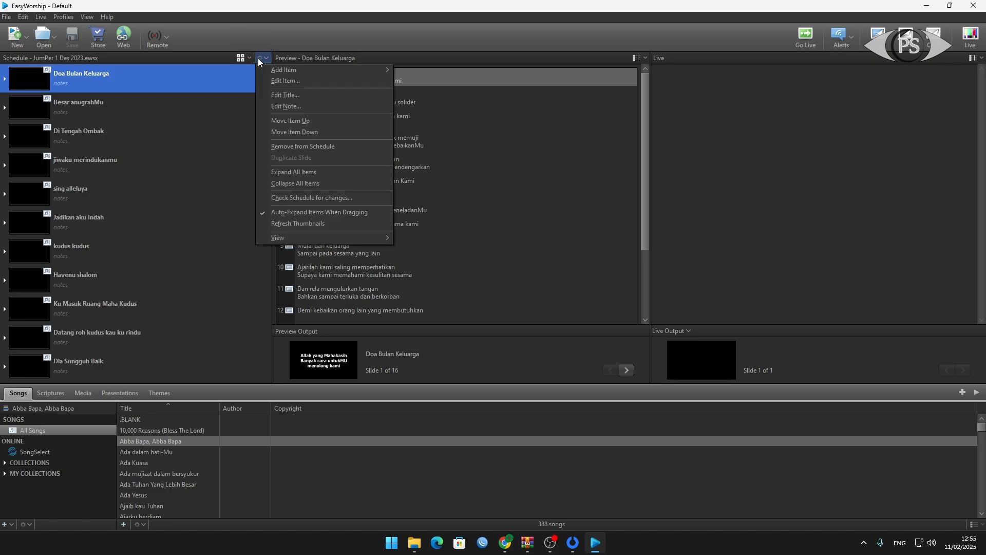
pyautogui.click(291, 200)
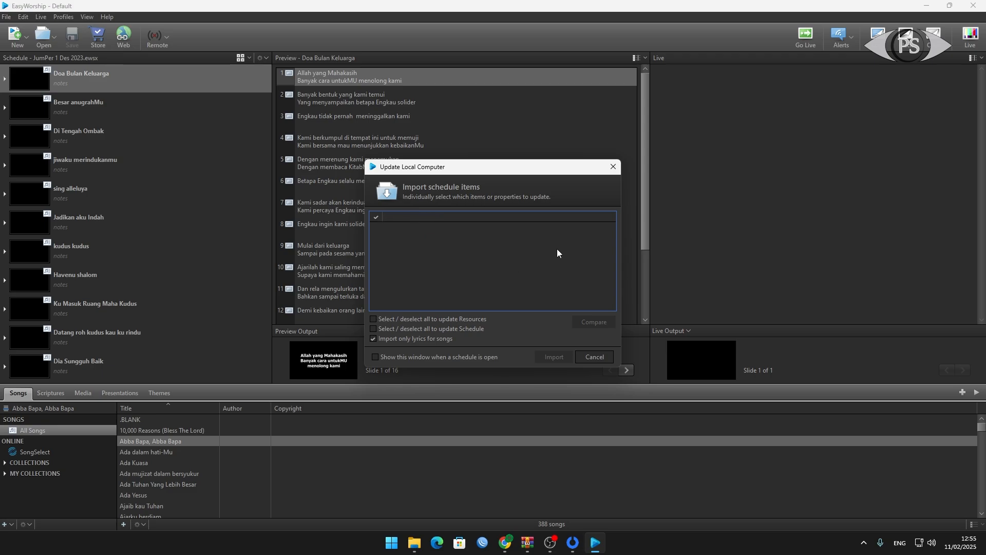
pyautogui.moveTo(483, 167); pyautogui.dragTo(453, 112)
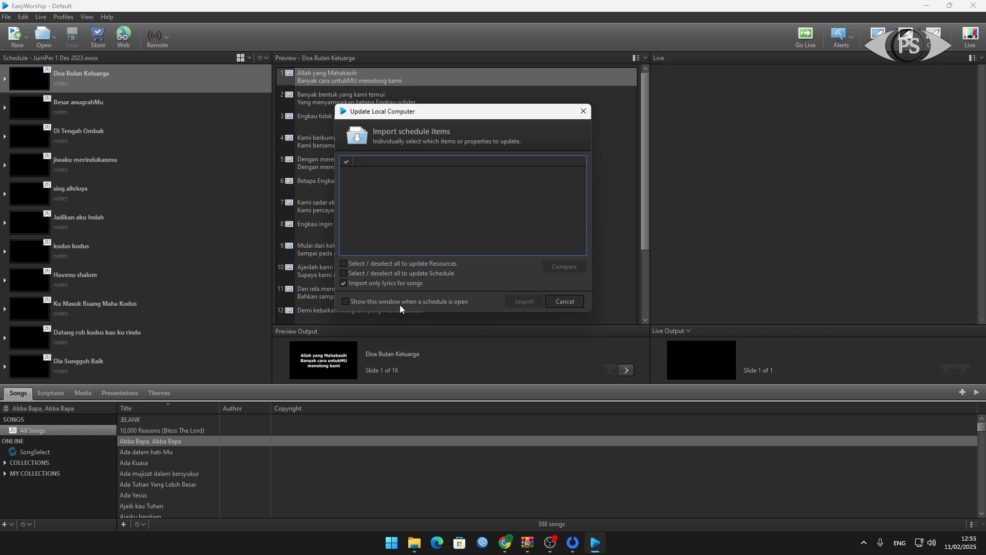
pyautogui.click(441, 303)
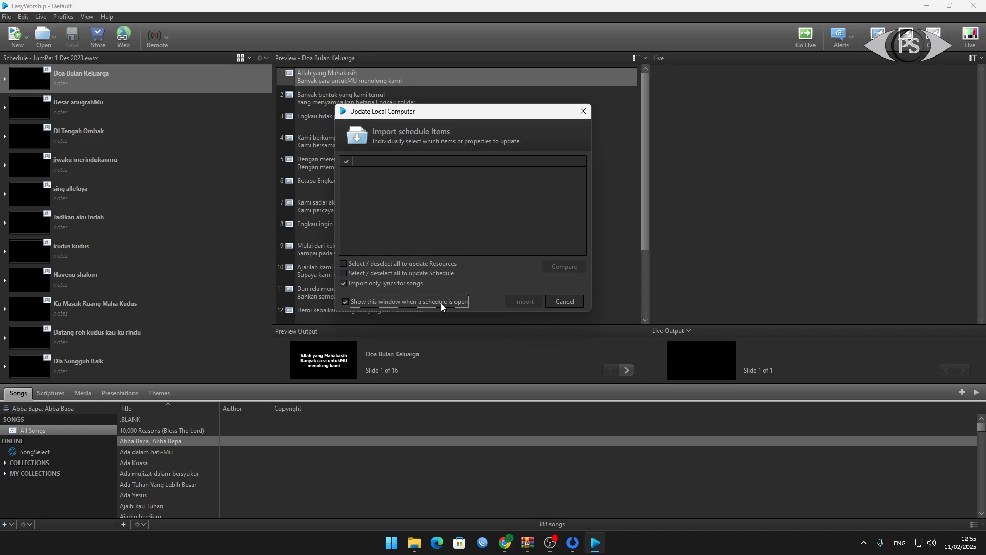
pyautogui.click(551, 306)
# Try to reopen the recent schedule JumPer 1 Des 2023.ewsx, check it for changes again and close the import window
pyautogui.click(54, 35)
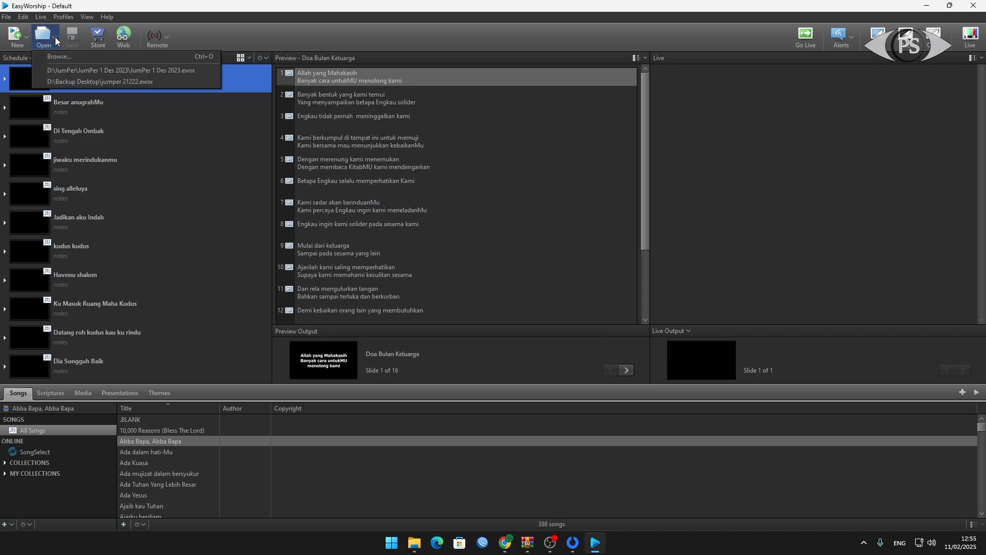
pyautogui.click(133, 70)
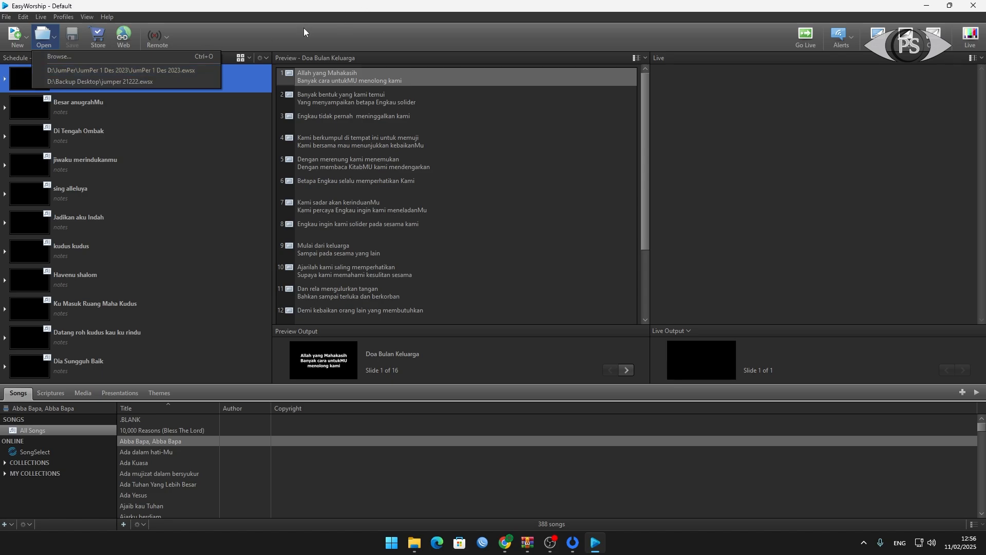
pyautogui.click(262, 58)
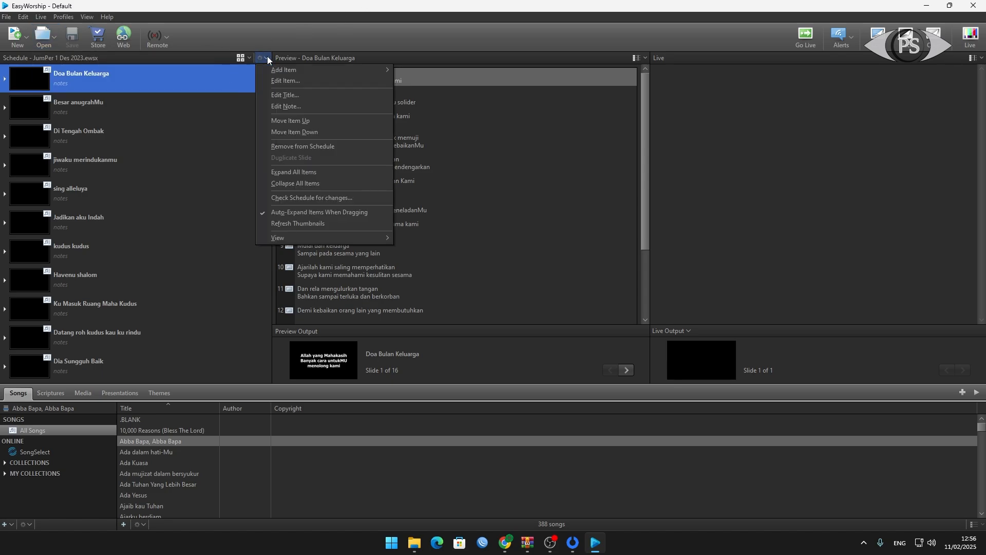
pyautogui.click(314, 198)
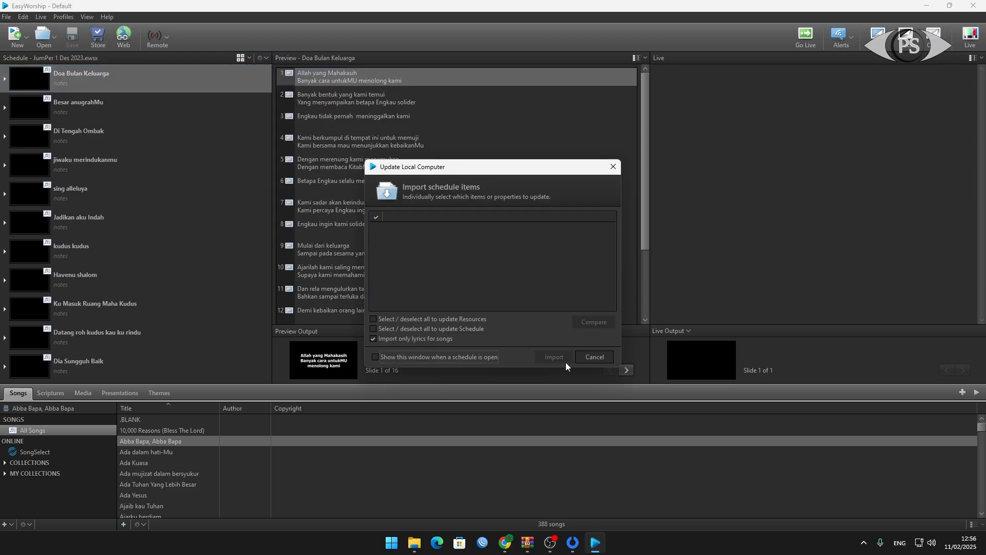
pyautogui.click(593, 360)
# Reload the recent schedule JumPer 1 Des 2023.ewsx and open the recent schedule D:\Backup Desktop\jumper 21222.ewsx
pyautogui.click(55, 37)
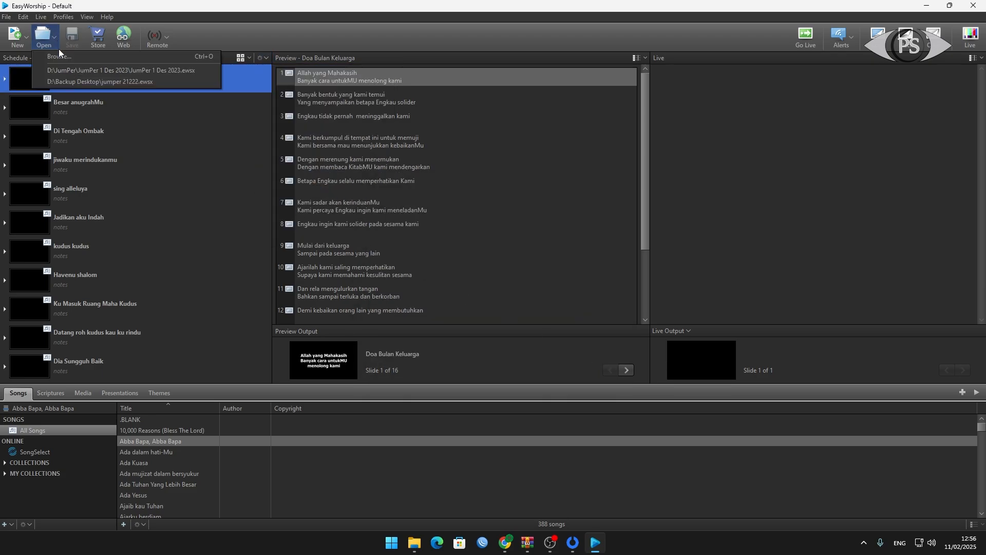
pyautogui.click(72, 69)
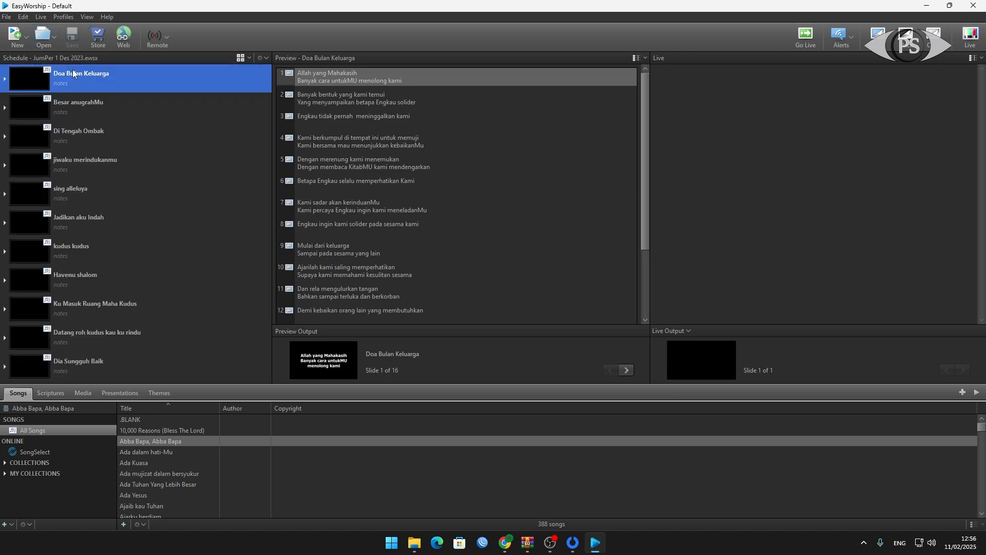
pyautogui.click(56, 37)
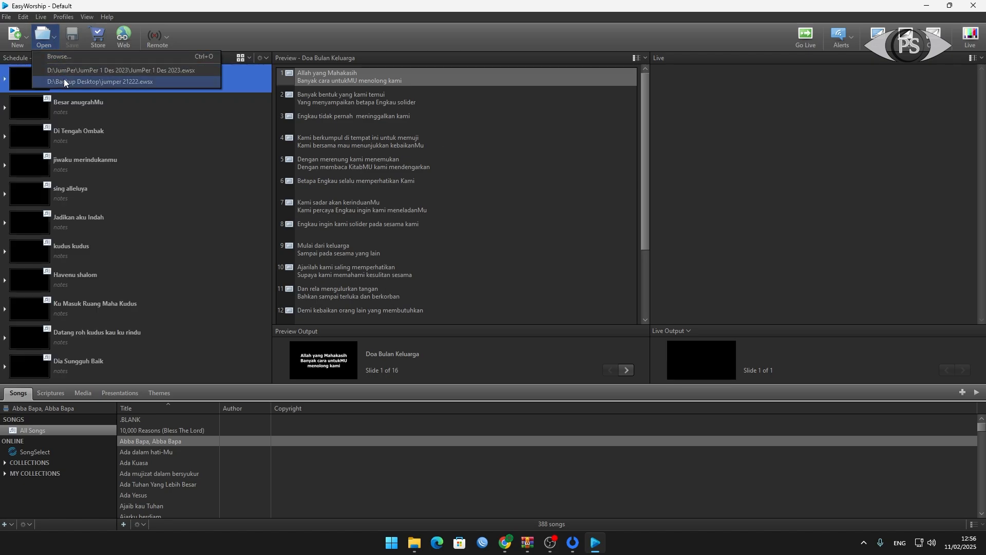
pyautogui.click(64, 82)
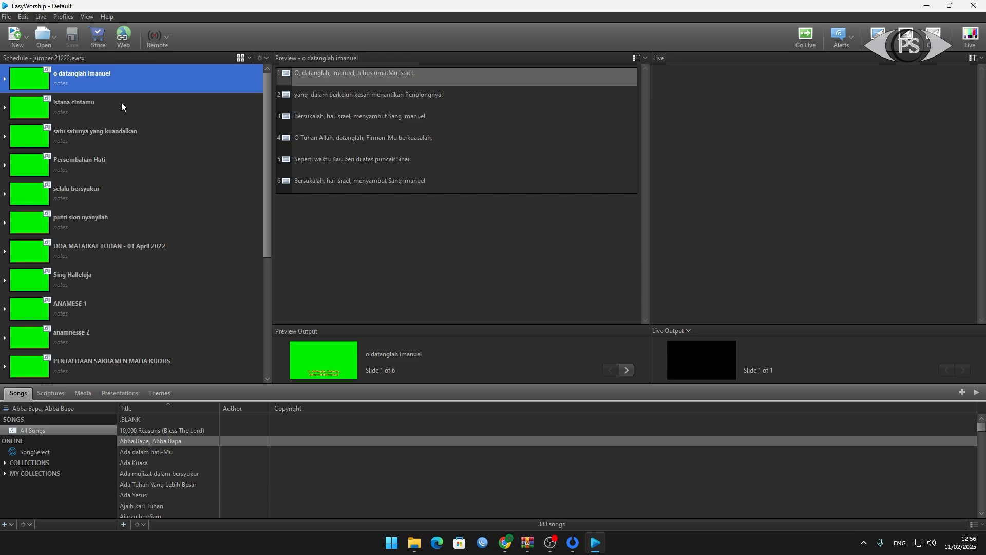
pyautogui.click(265, 57)
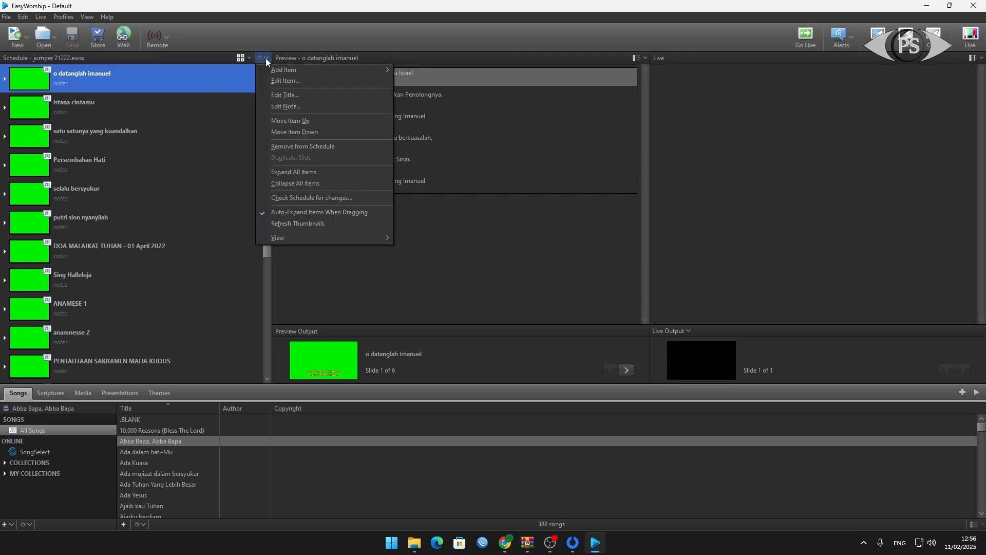
pyautogui.click(313, 198)
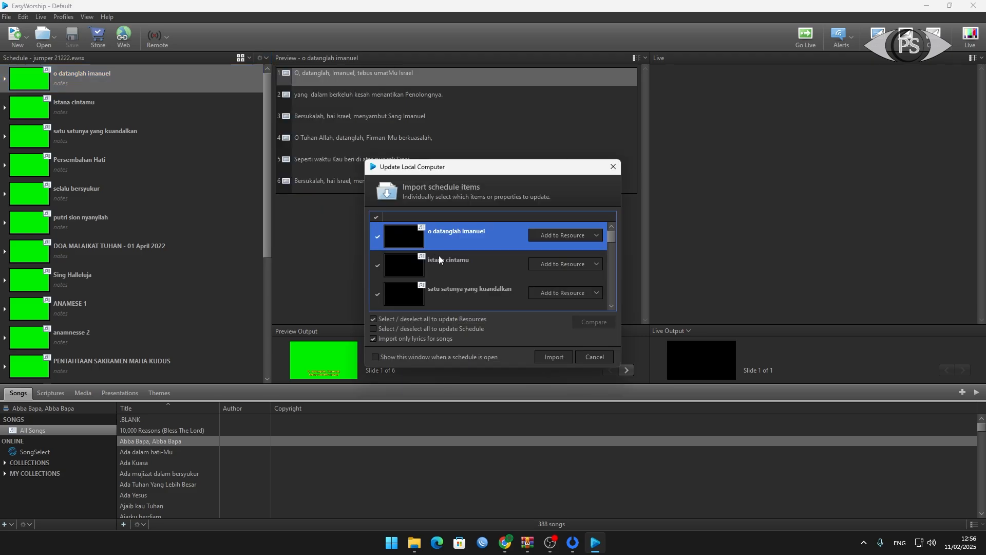
pyautogui.click(377, 357)
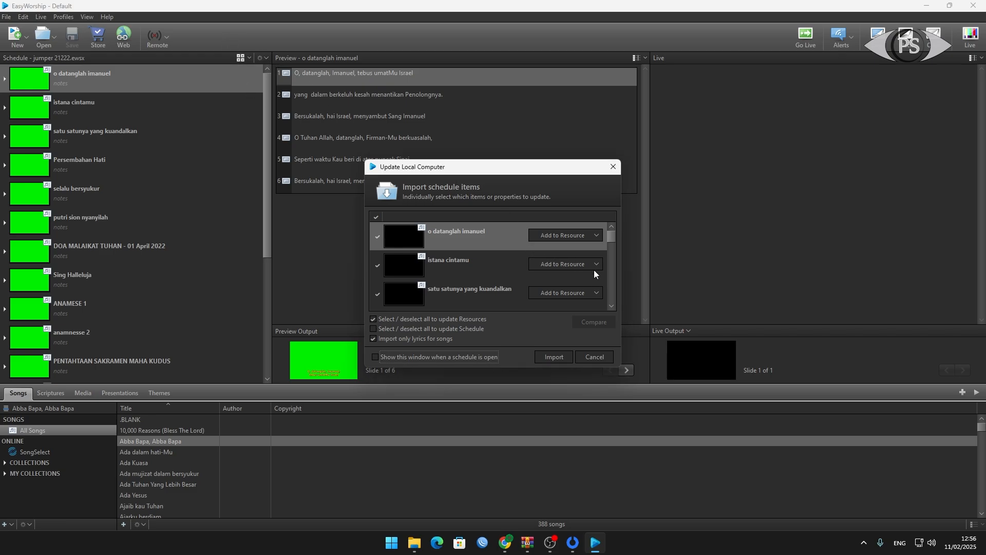
pyautogui.click(593, 354)
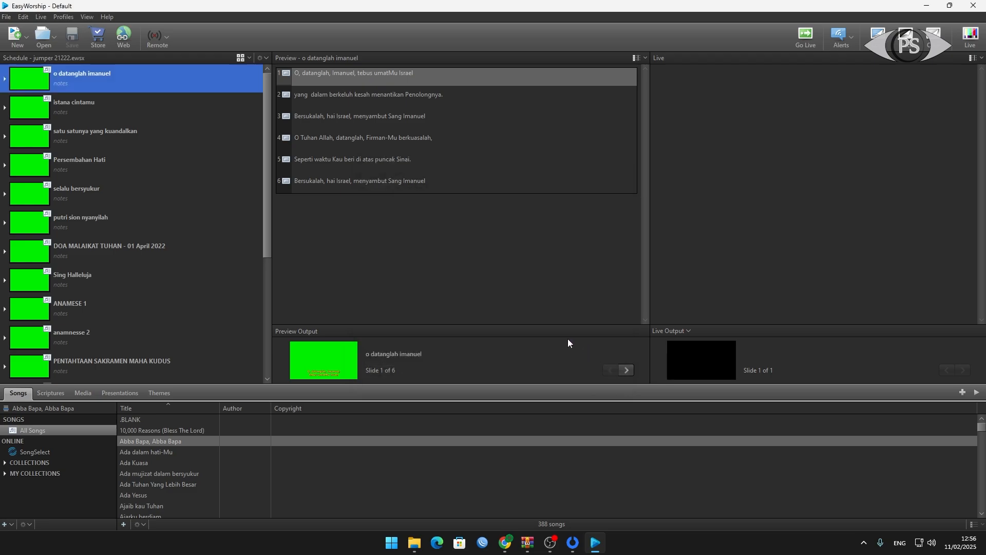
# Check the jumper 21222 schedule for changes and import all its songs into the library with Add to Resource, lyrics only
pyautogui.click(263, 57)
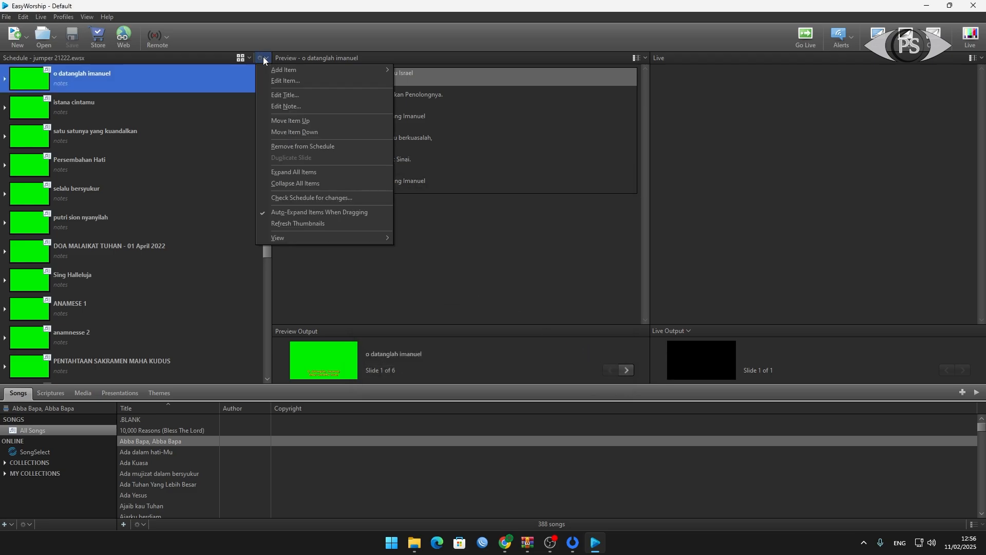
pyautogui.click(314, 198)
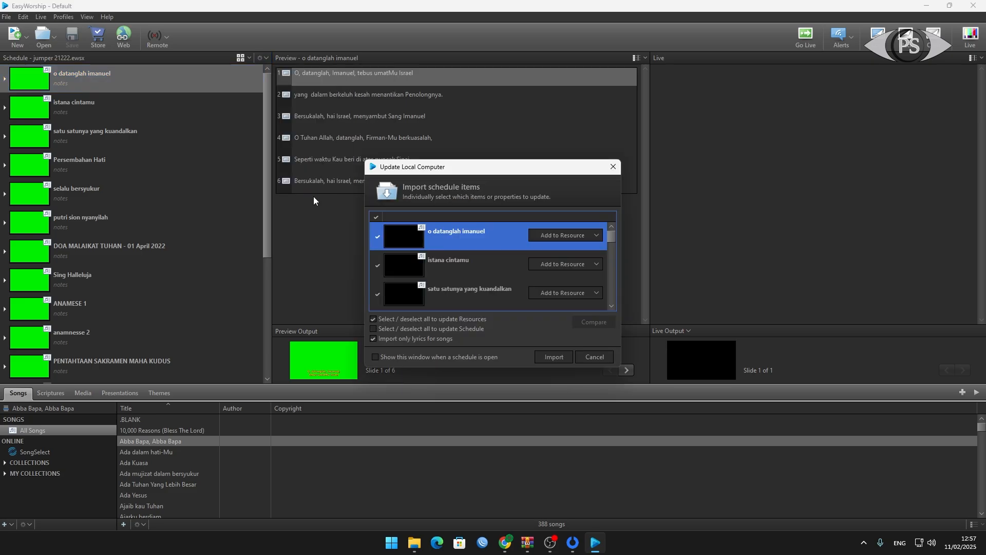
pyautogui.click(590, 236)
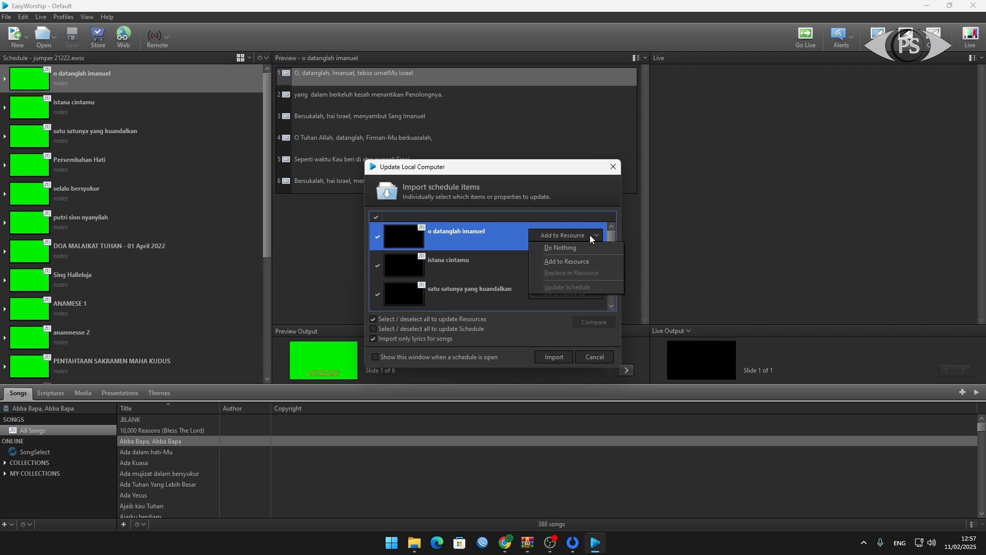
pyautogui.click(589, 262)
pyautogui.moveTo(612, 237); pyautogui.dragTo(614, 300)
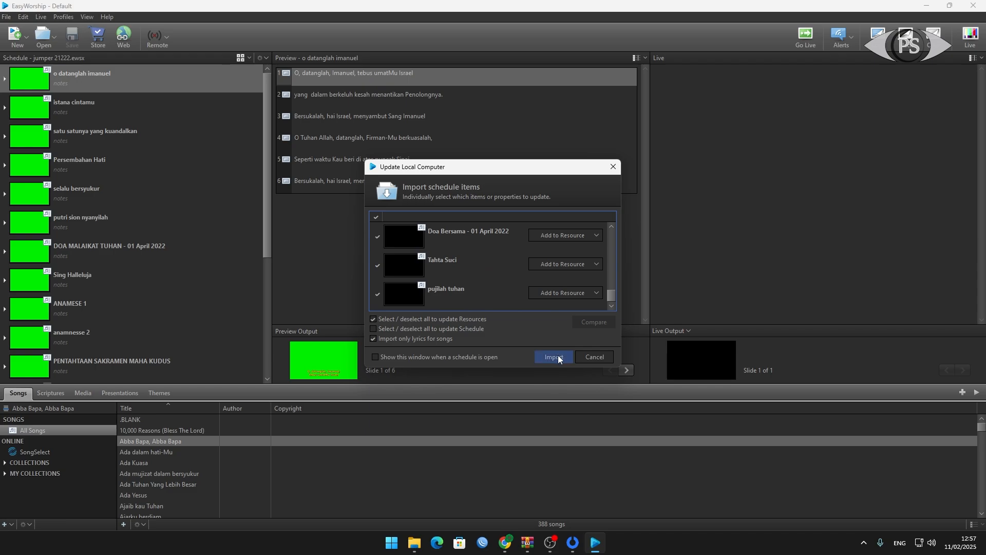
pyautogui.click(558, 358)
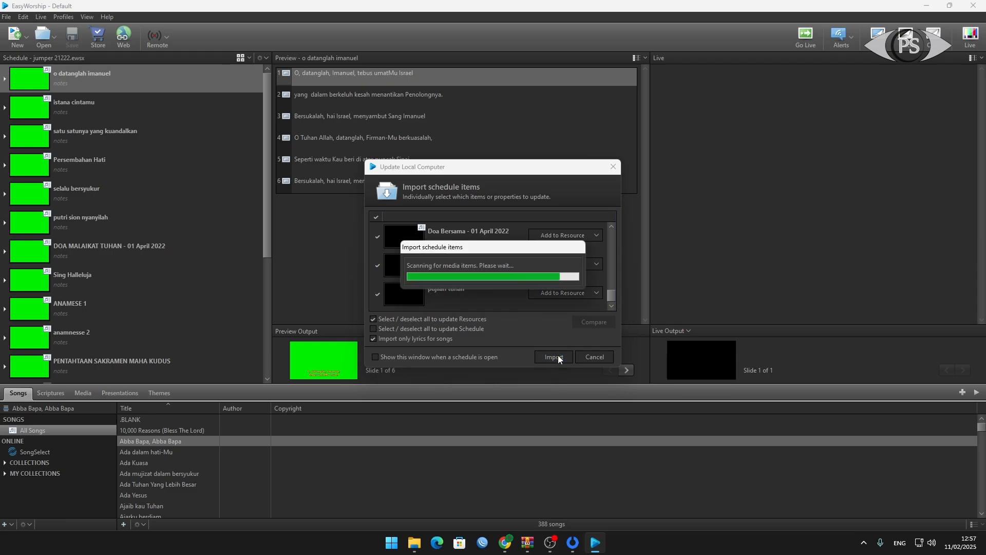